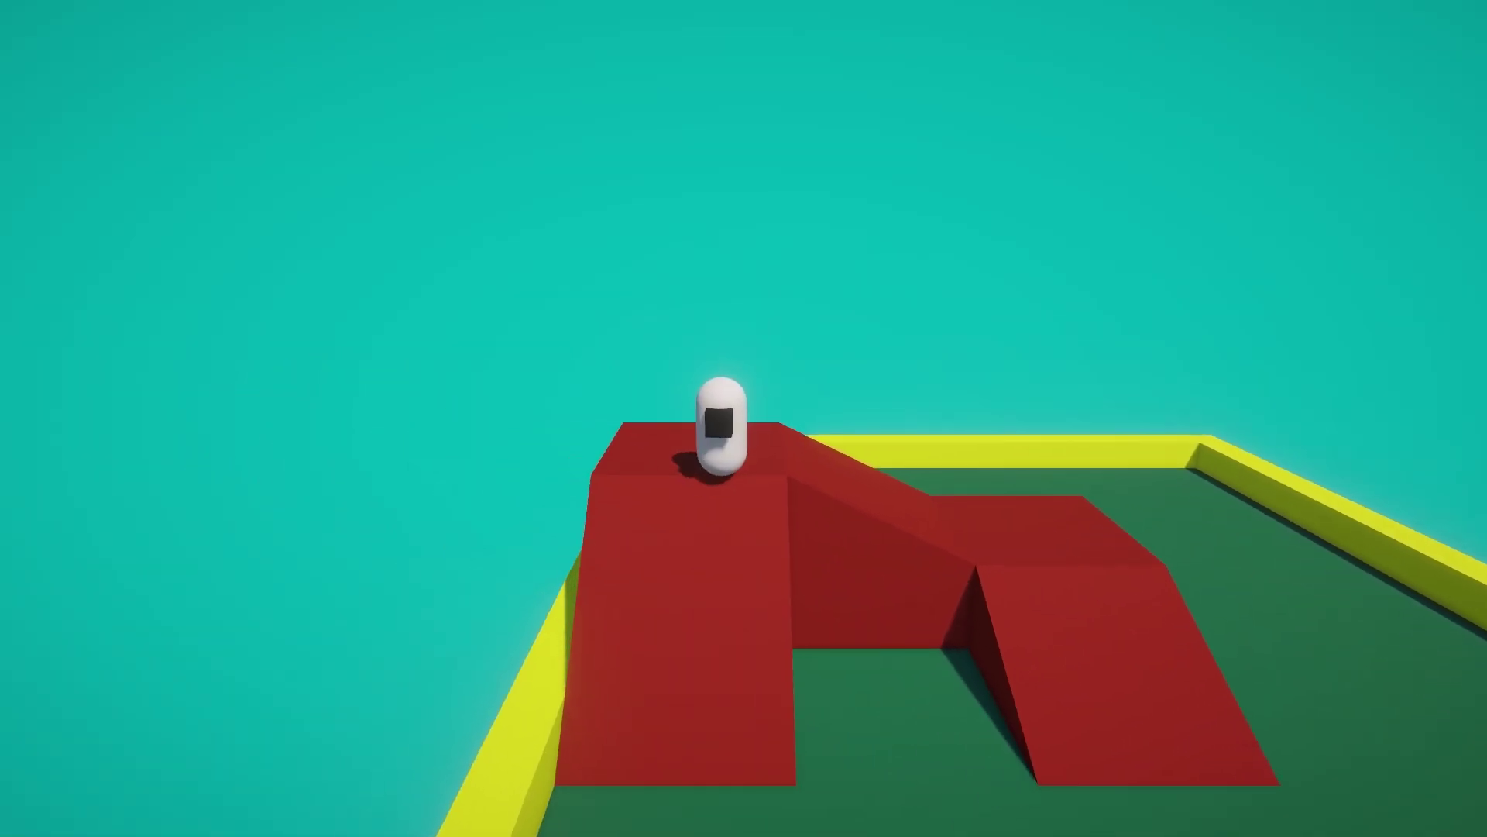
- Jump the capsule across the red blocks and move it off onto the green floor
{"action": "key", "text": "space"}
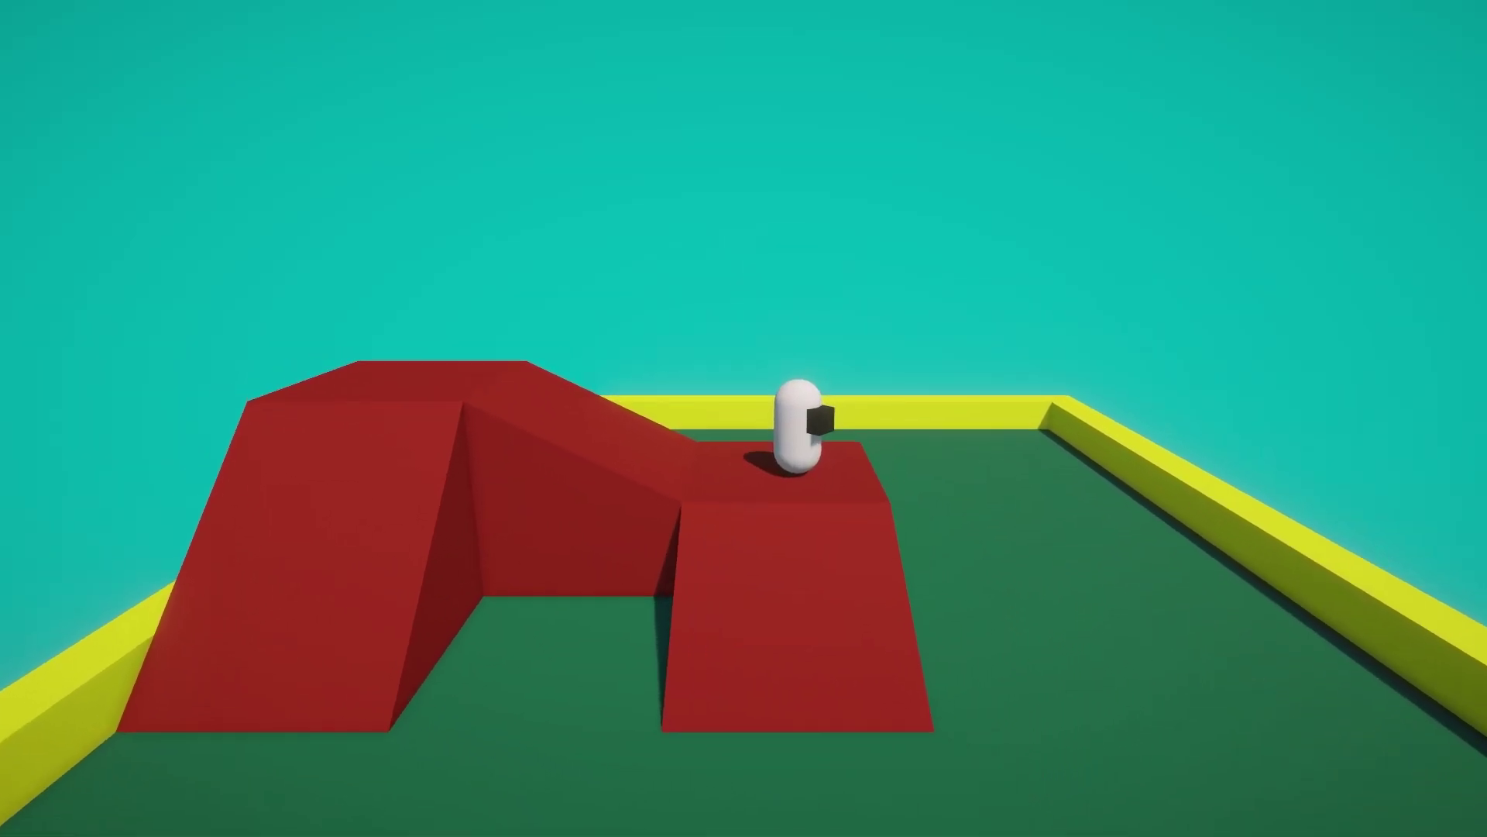
{"action": "key", "text": "d"}
{"action": "key", "text": "space"}
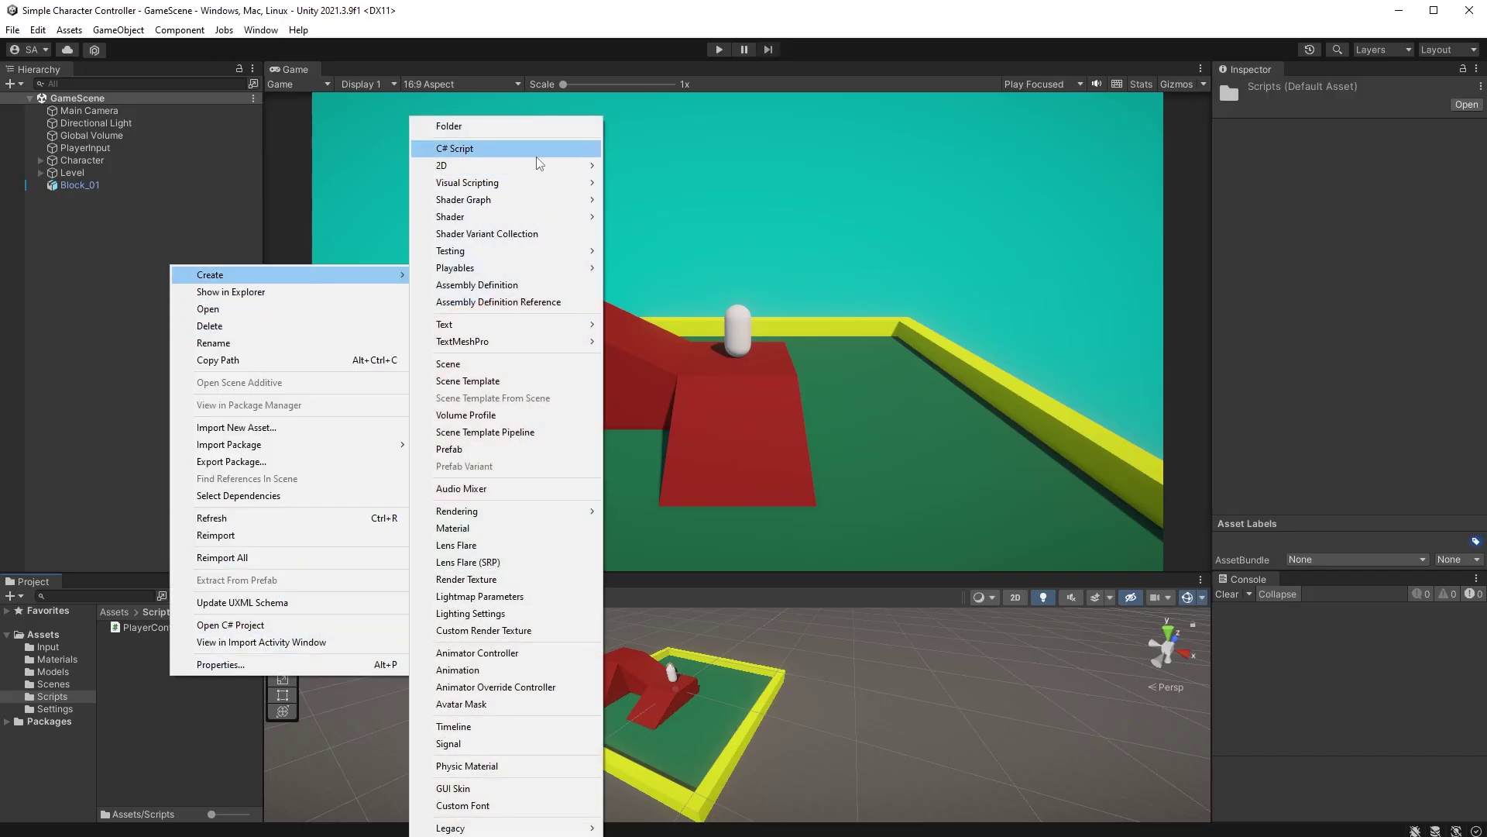
- Create a CameraManager C# script in Scripts and attach it to Main Camera
{"action": "left_click", "coordinate": [538, 164]}
{"action": "type", "text": "CameraManager"}
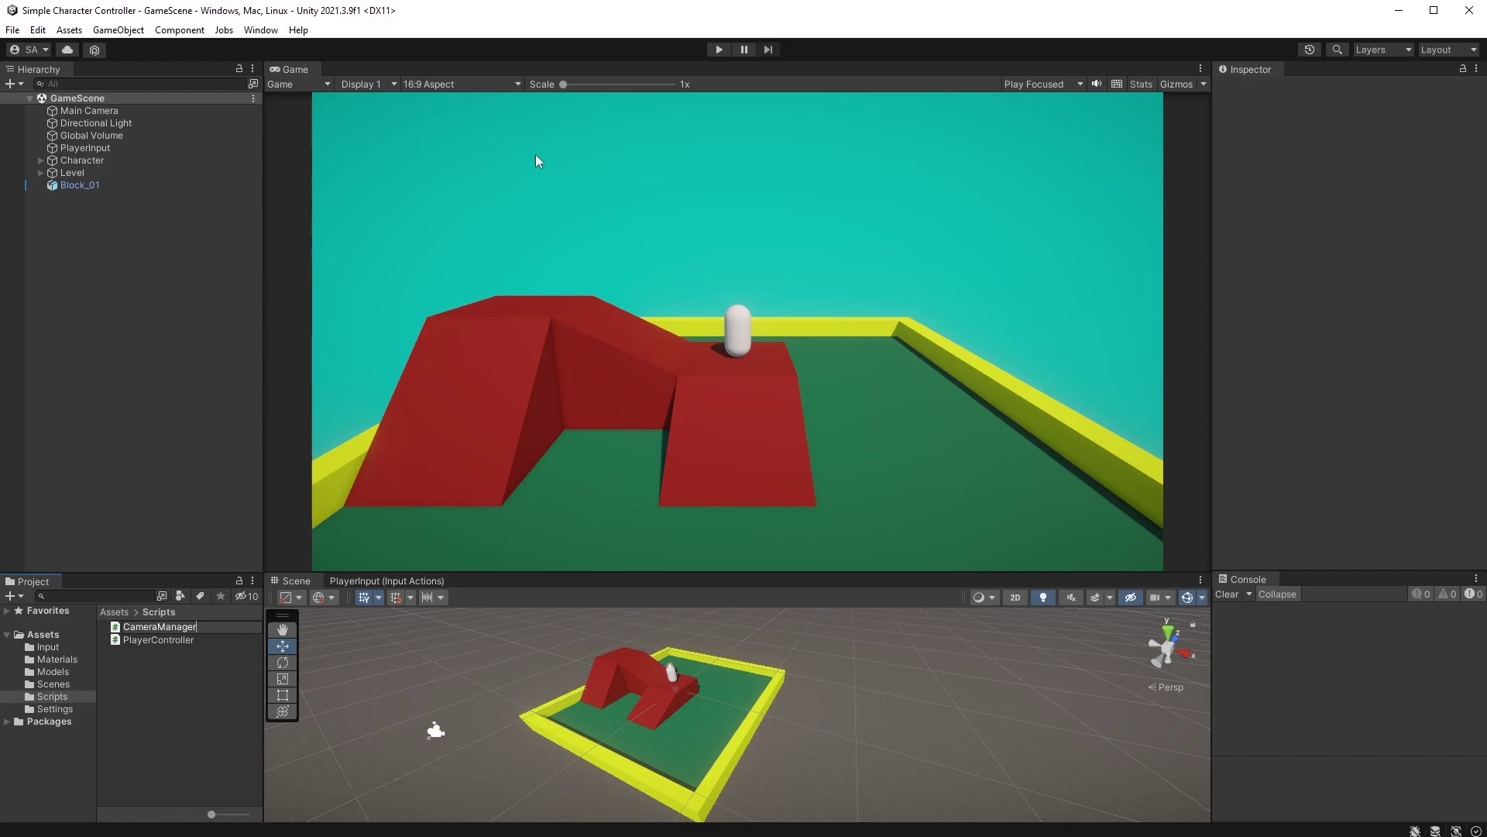
{"action": "key", "text": "Return"}
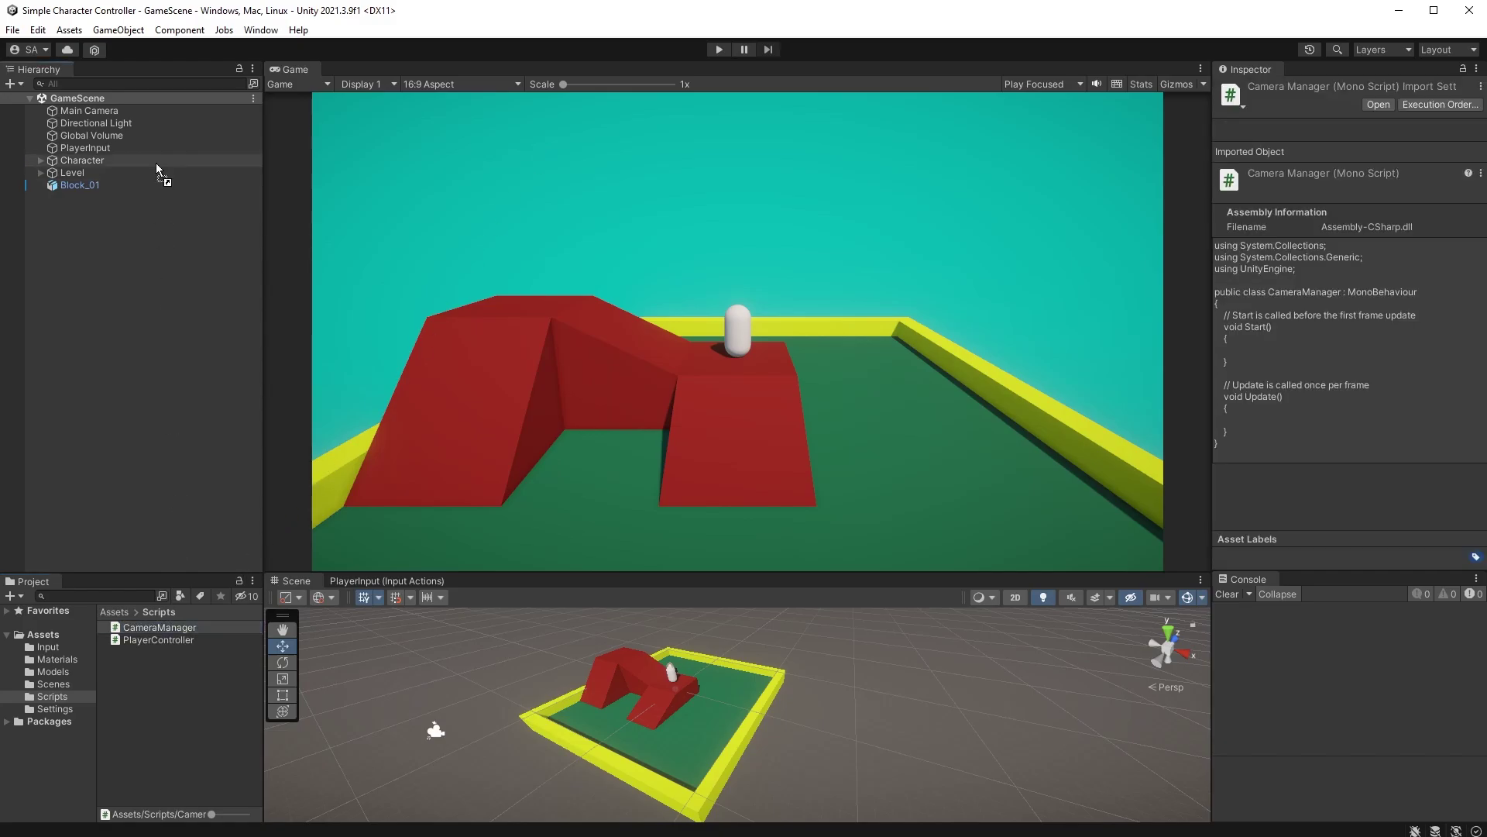
{"action": "left_click_drag", "start_coordinate": [204, 629], "coordinate": [142, 115]}
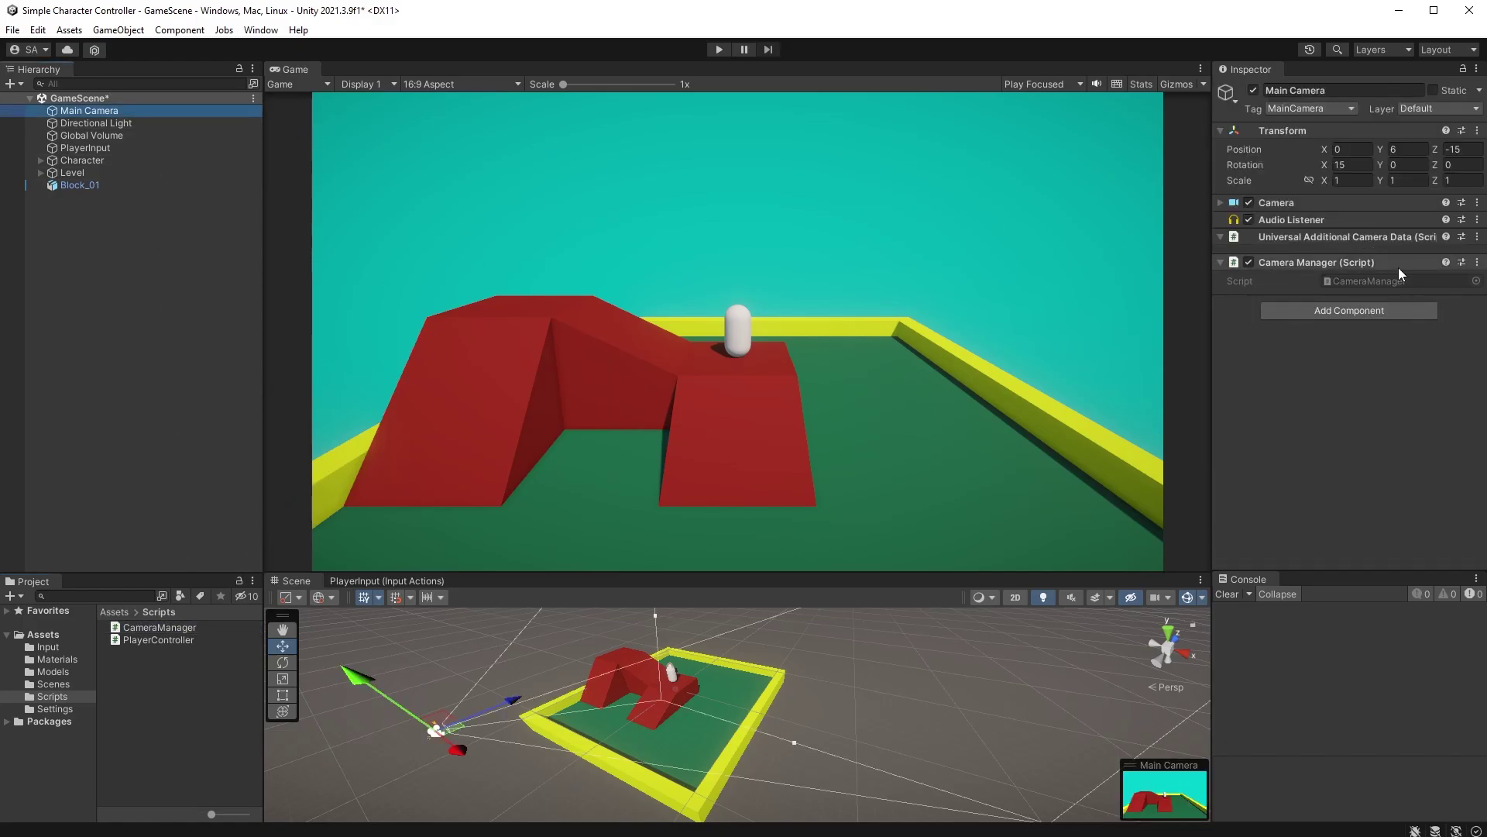
- Delete the Start/Update boilerplate and declare a serialized Transform target and private Vector3 _offset
{"action": "double_click", "coordinate": [1397, 268]}
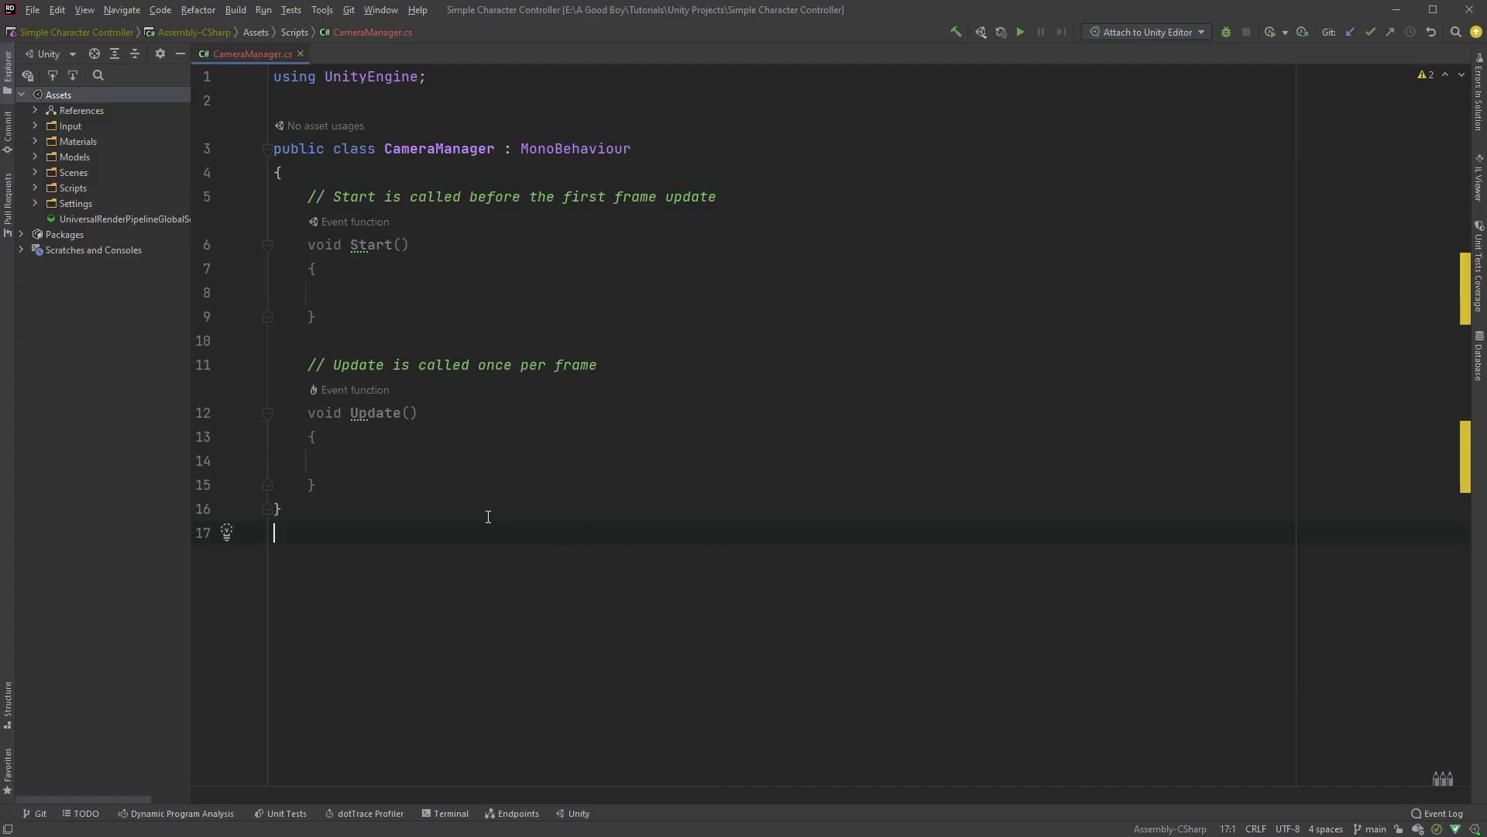
{"action": "left_click_drag", "start_coordinate": [318, 485], "coordinate": [307, 197]}
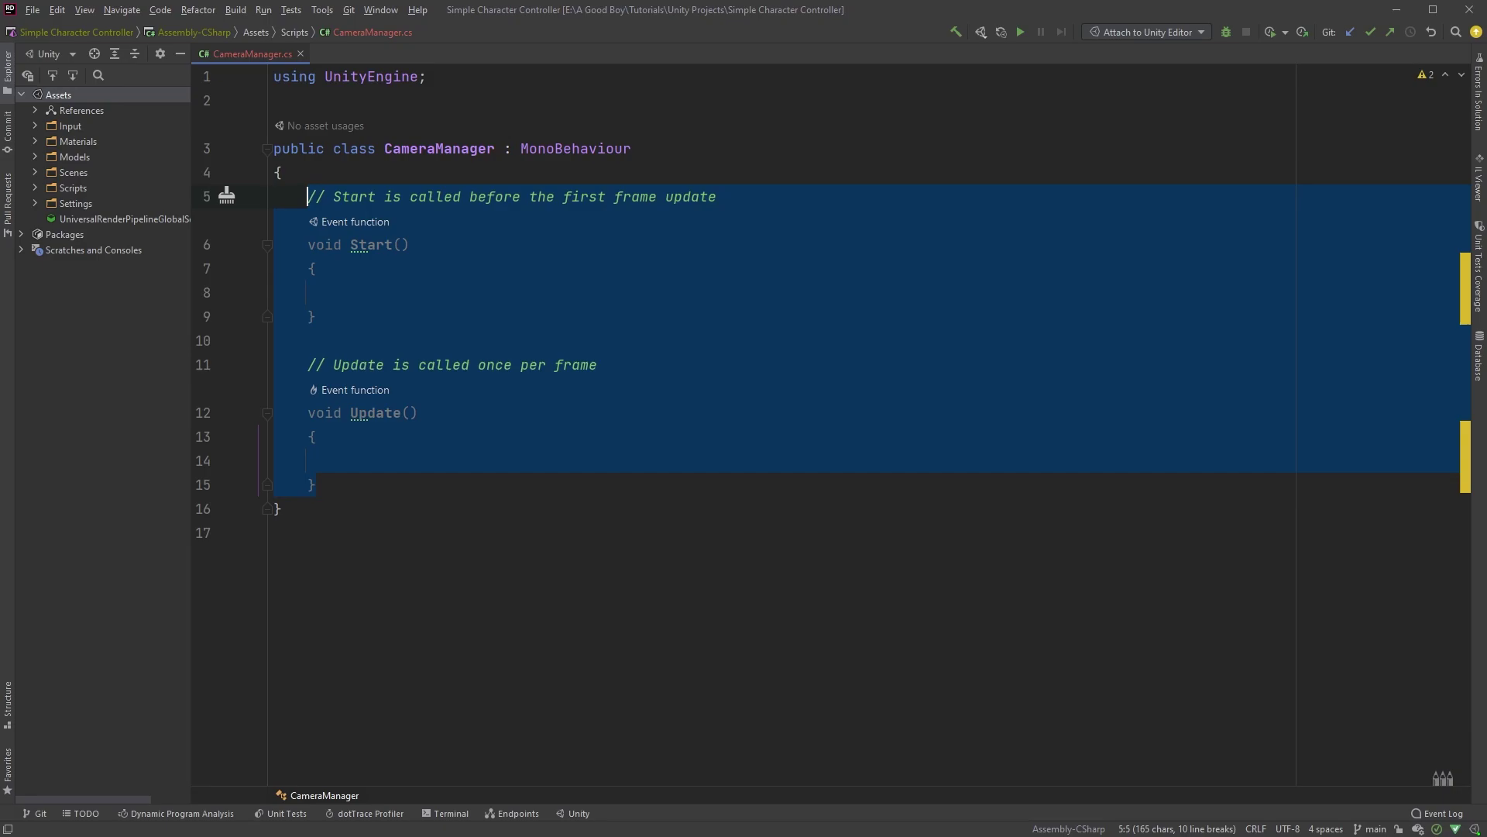
{"action": "key", "text": "Delete"}
{"action": "type", "text": "rivate Trans"}
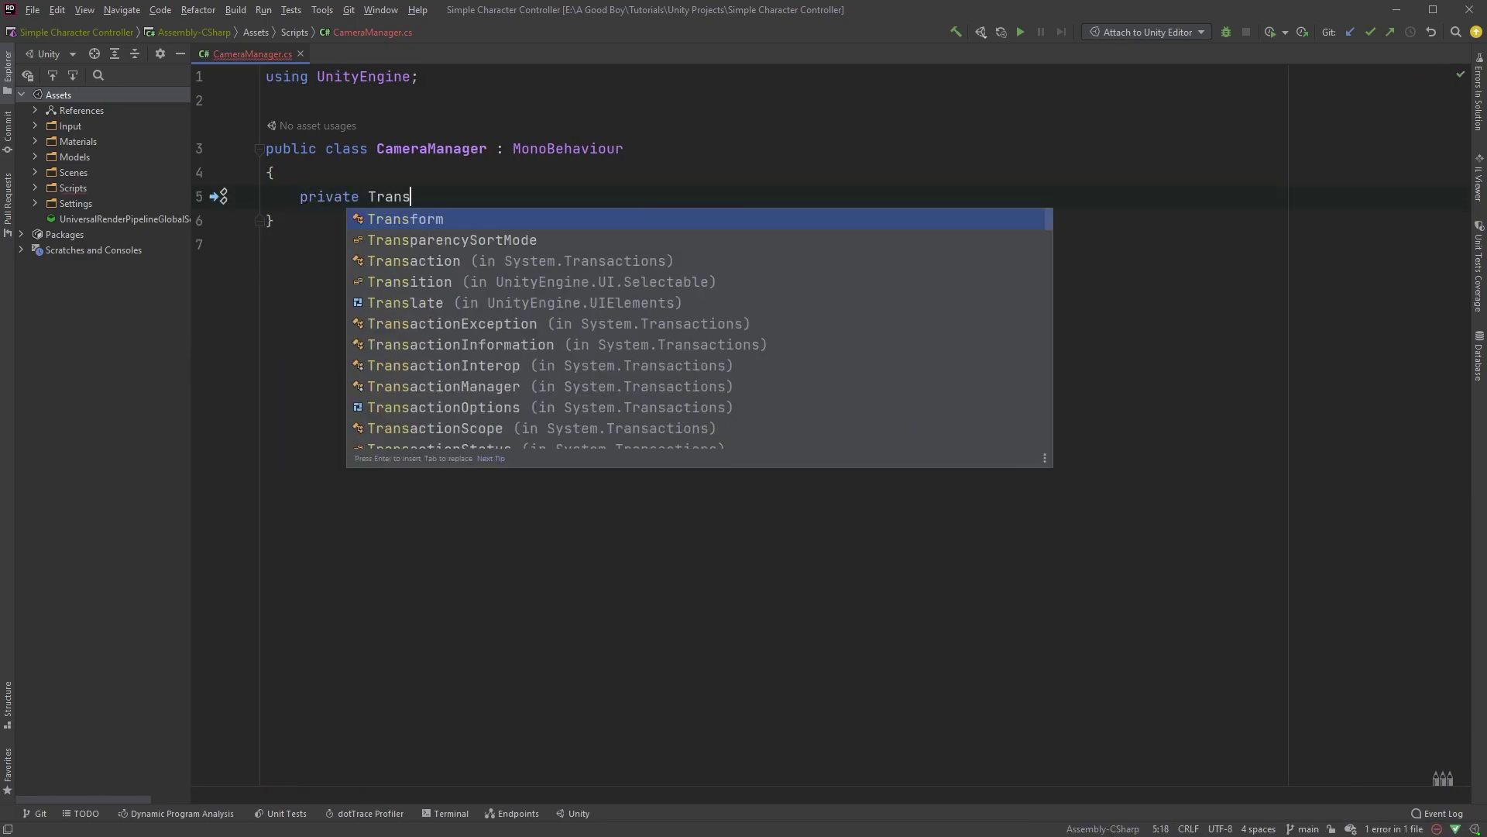
{"action": "type", "text": "form _target;"}
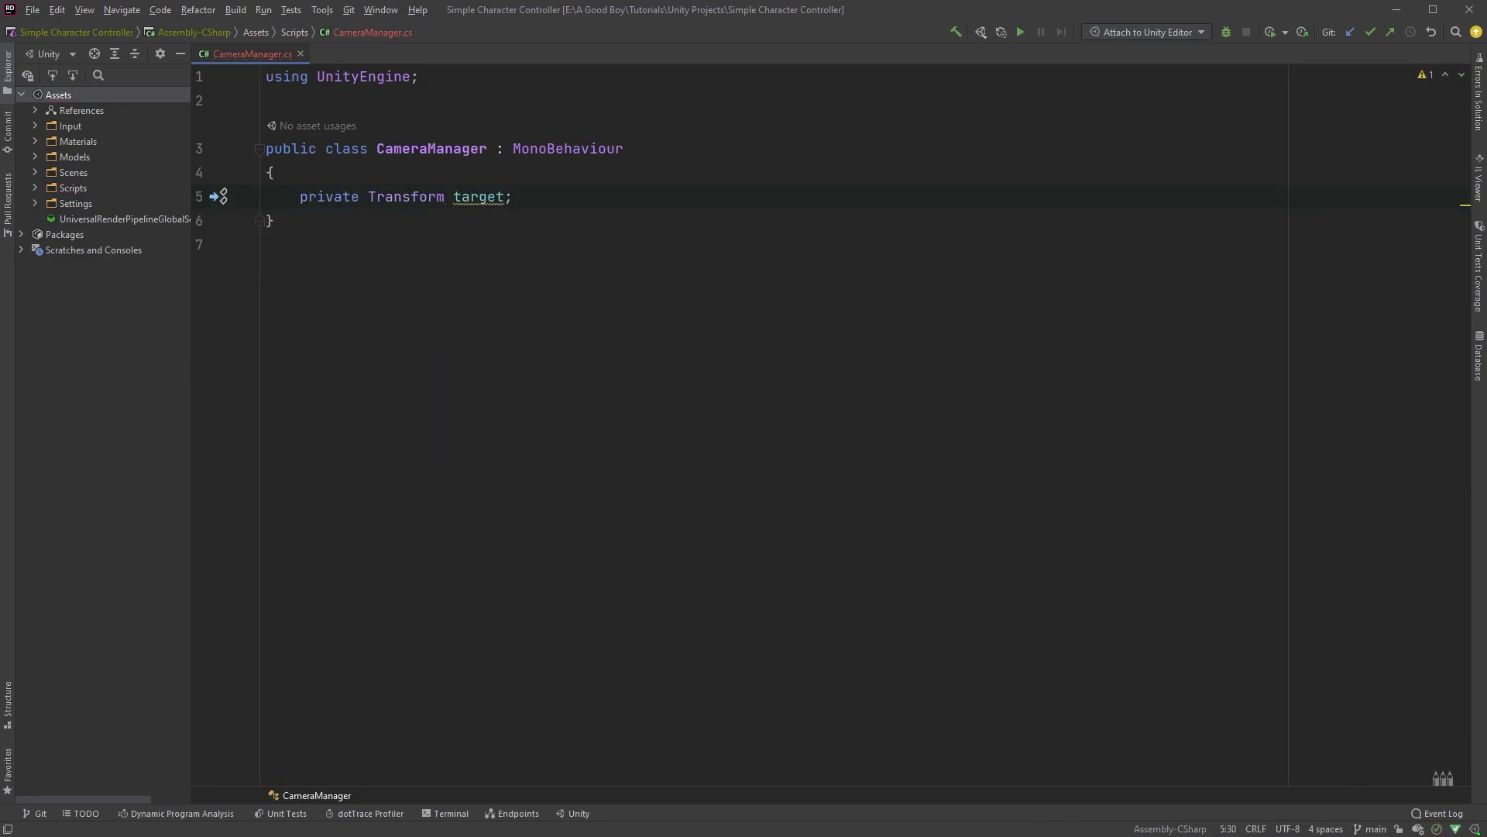
{"action": "type", "text": " ser"}
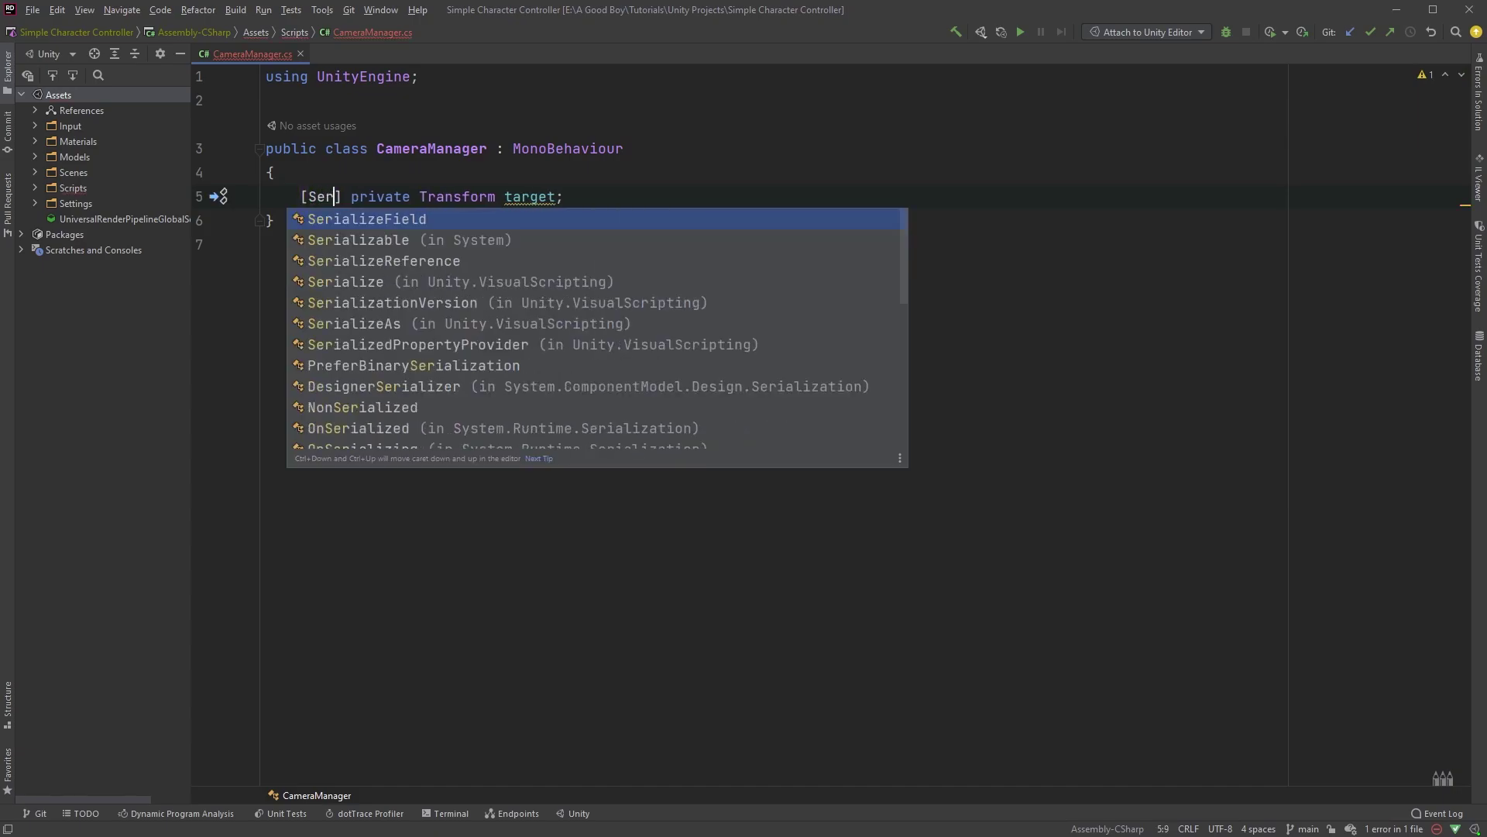
{"action": "key", "text": "Return"}
{"action": "key", "text": "End"}
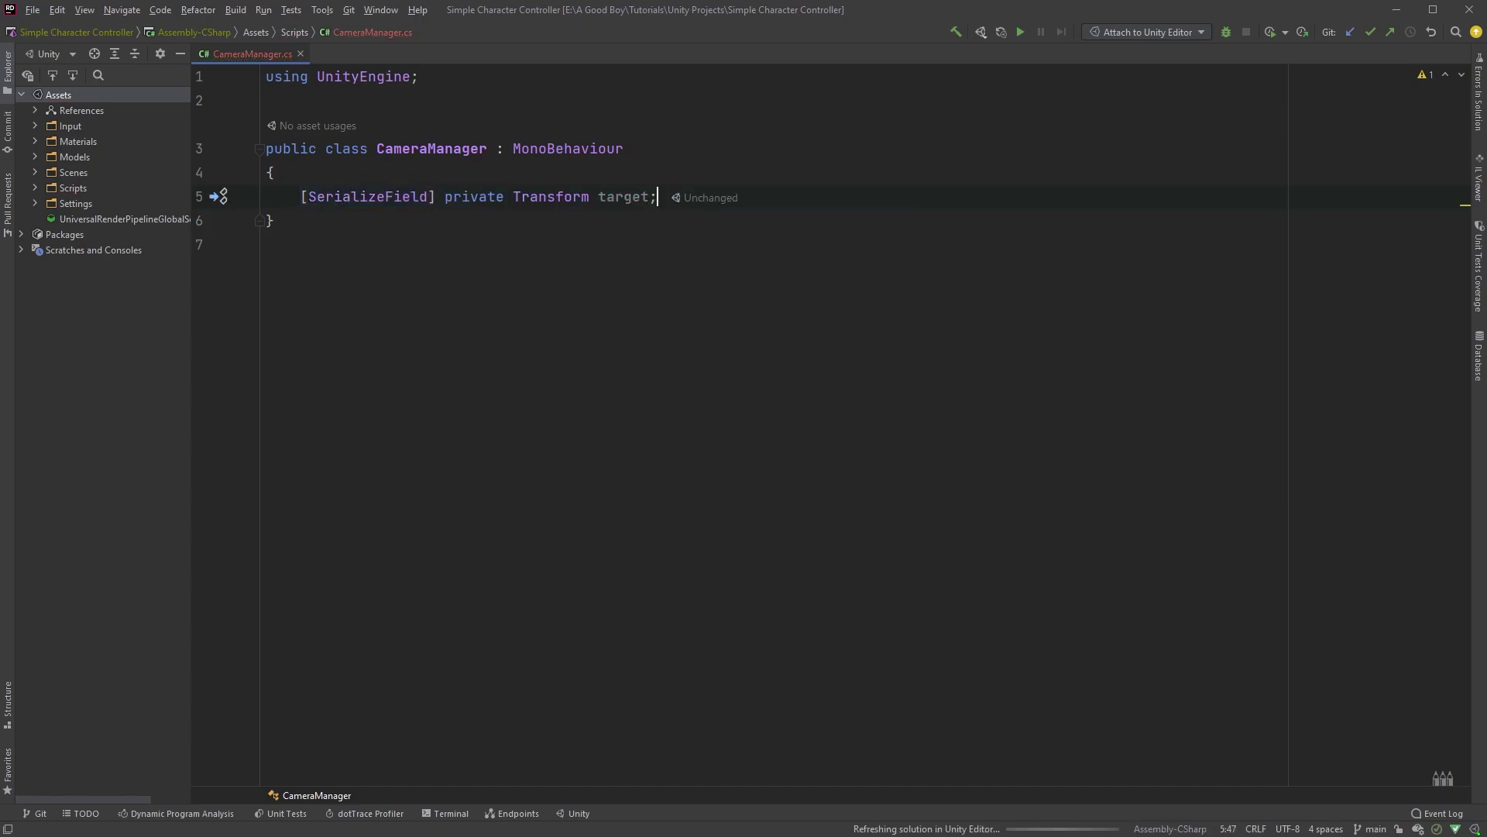
{"action": "type", "text": "private V"}
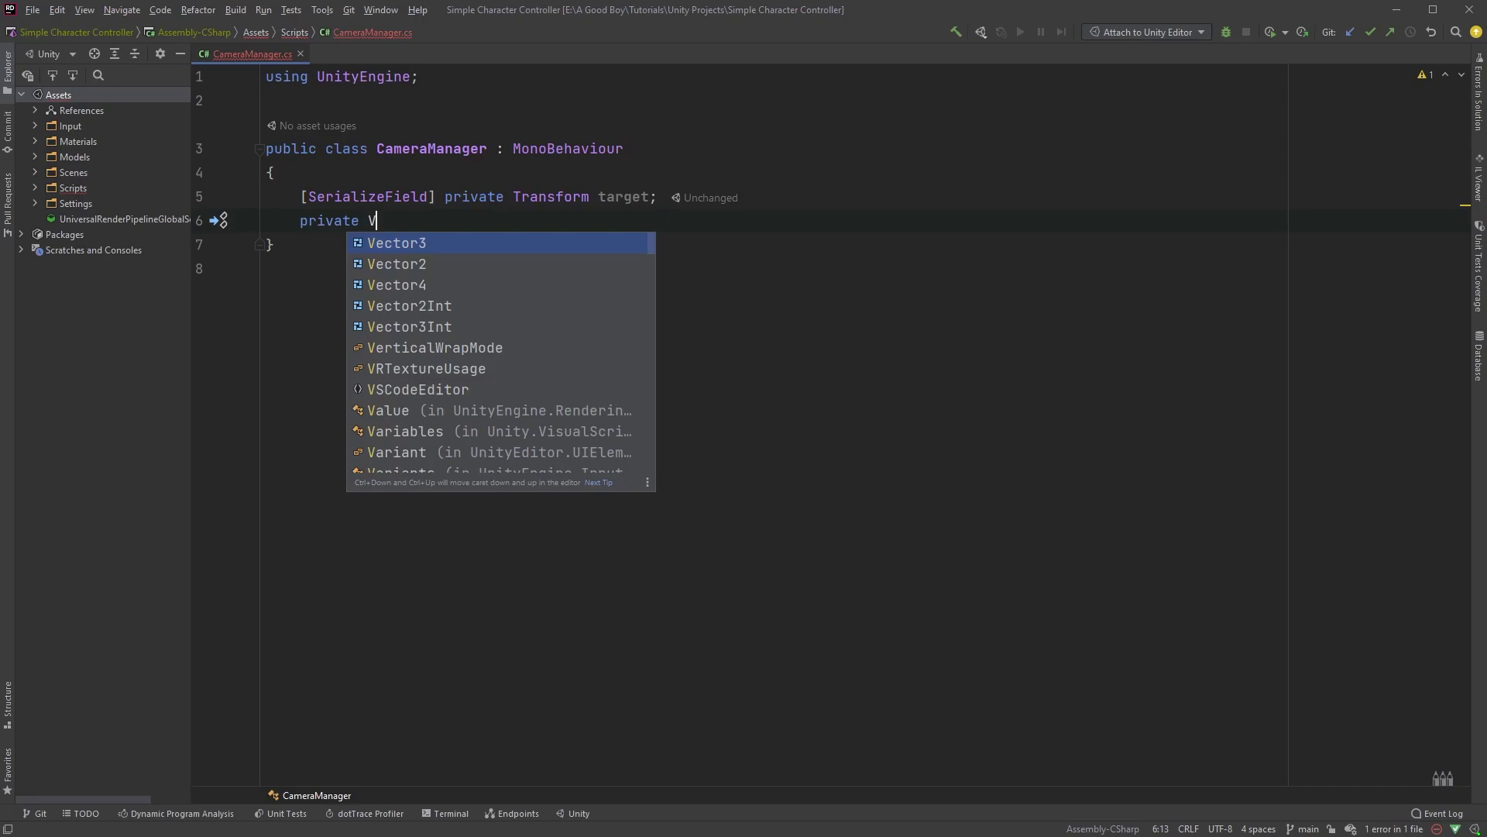
{"action": "type", "text": "ector3 _of"}
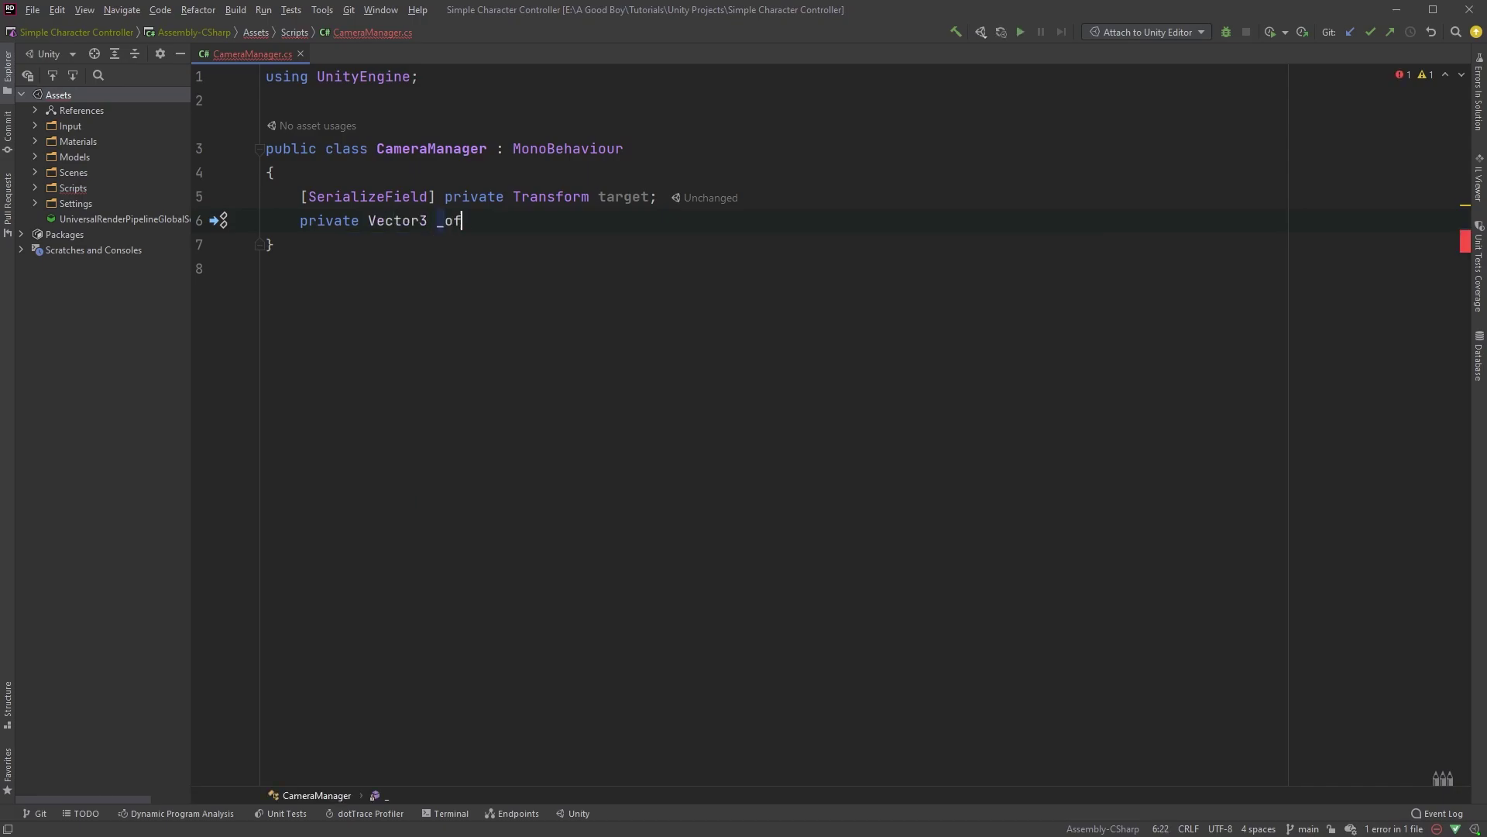
{"action": "type", "text": "fset;"}
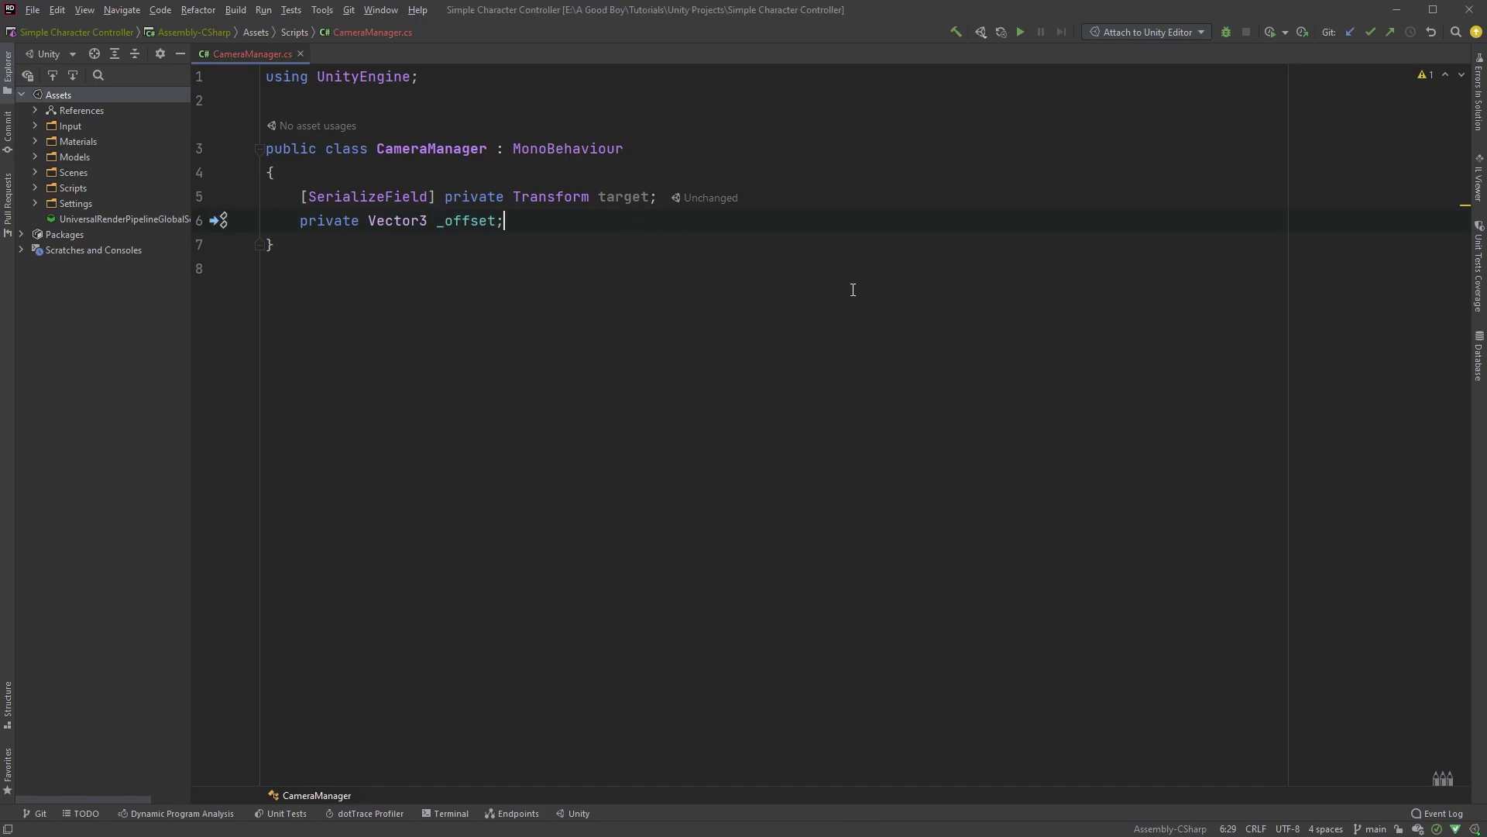
- Add an Awake method containing _offset = transform.position - target.position;
{"action": "key", "text": "Return"}
{"action": "key", "text": "Return"}
{"action": "type", "text": "a"}
{"action": "key", "text": "Return"}
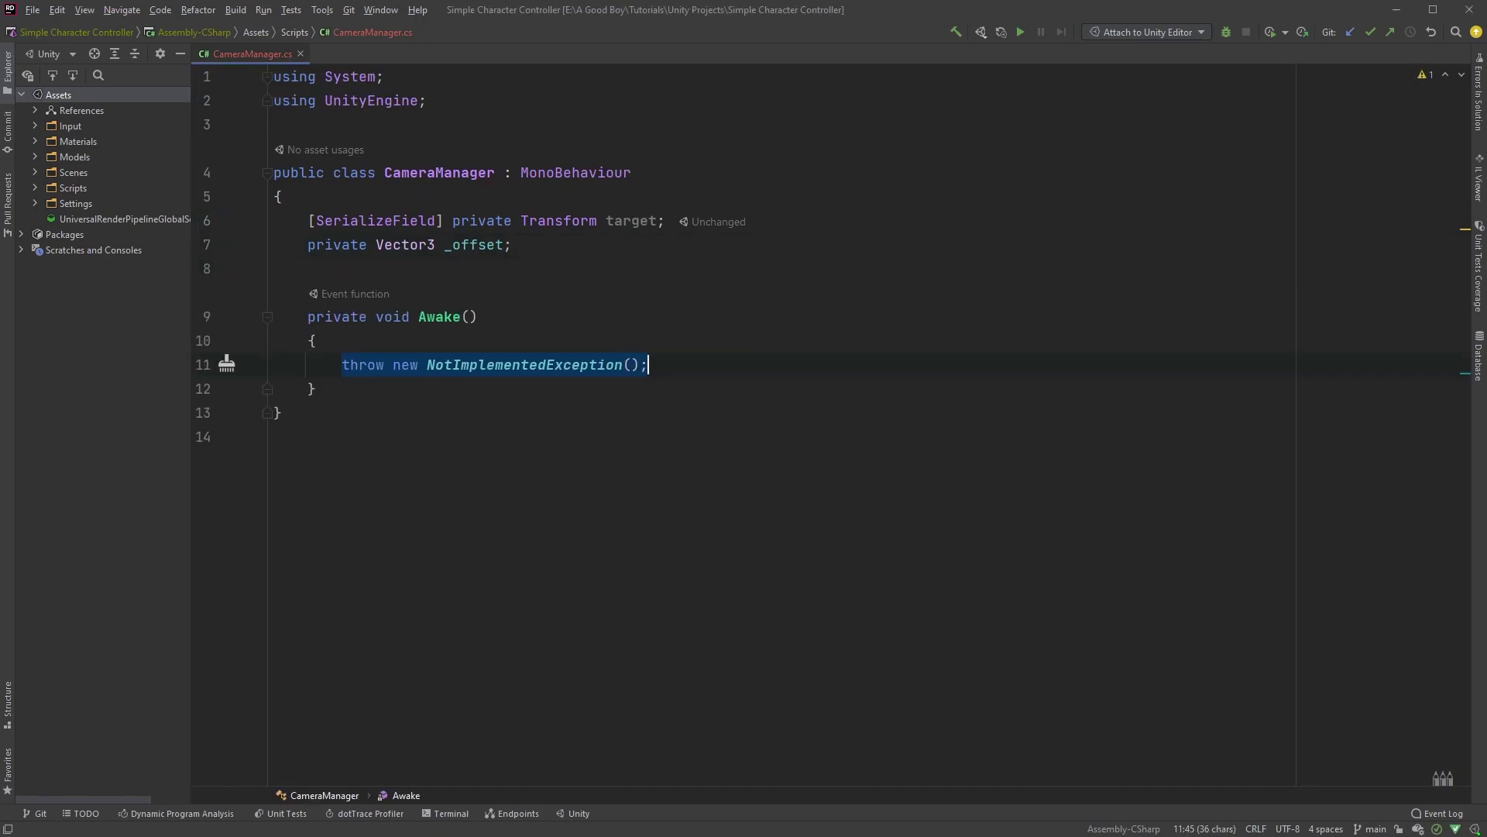
{"action": "type", "text": "_o"}
{"action": "key", "text": "Return"}
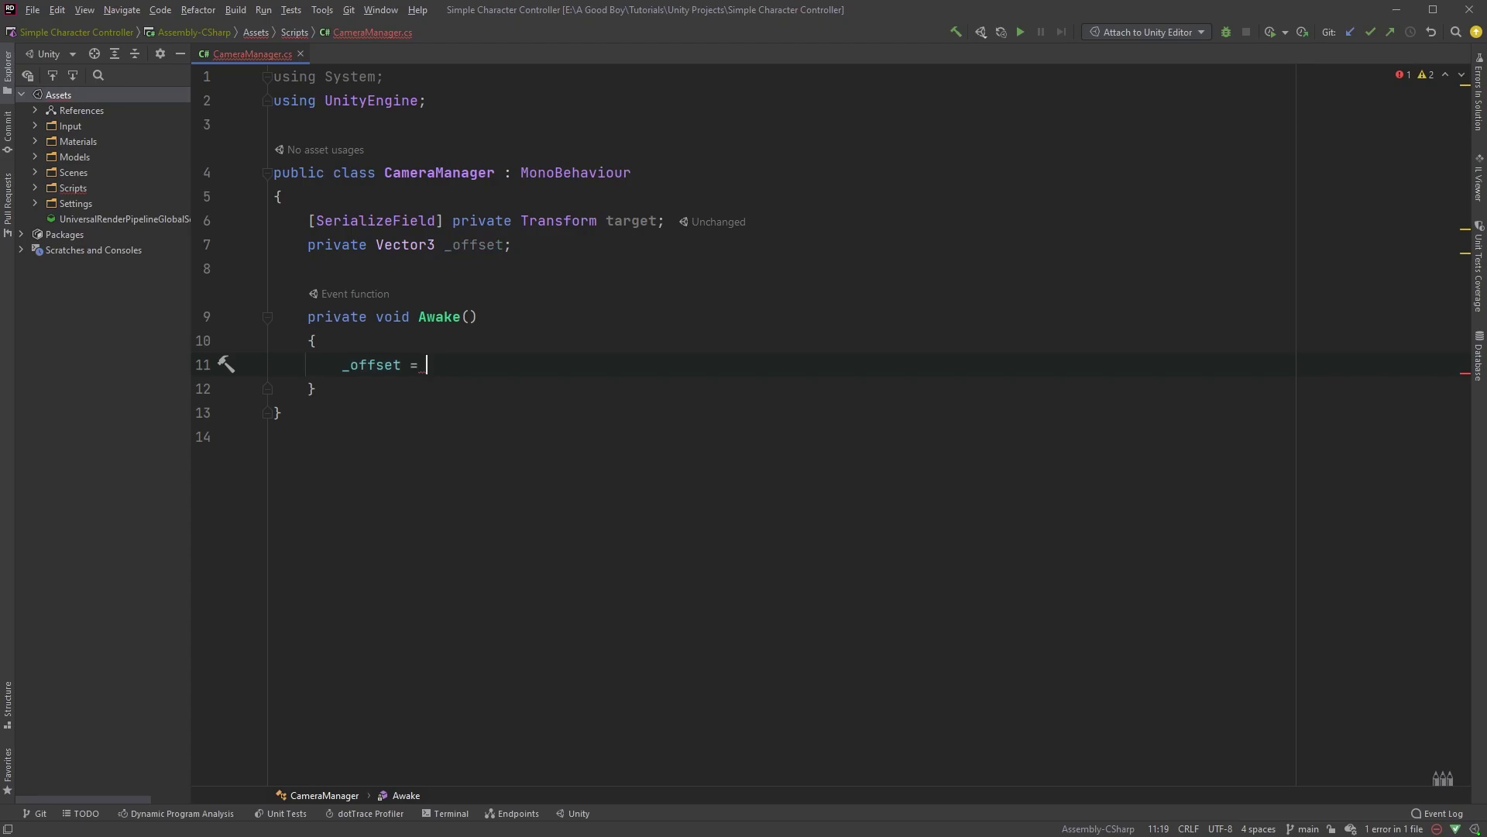
{"action": "type", "text": "tra"}
{"action": "key", "text": "Return"}
{"action": "type", "text": ".pos"}
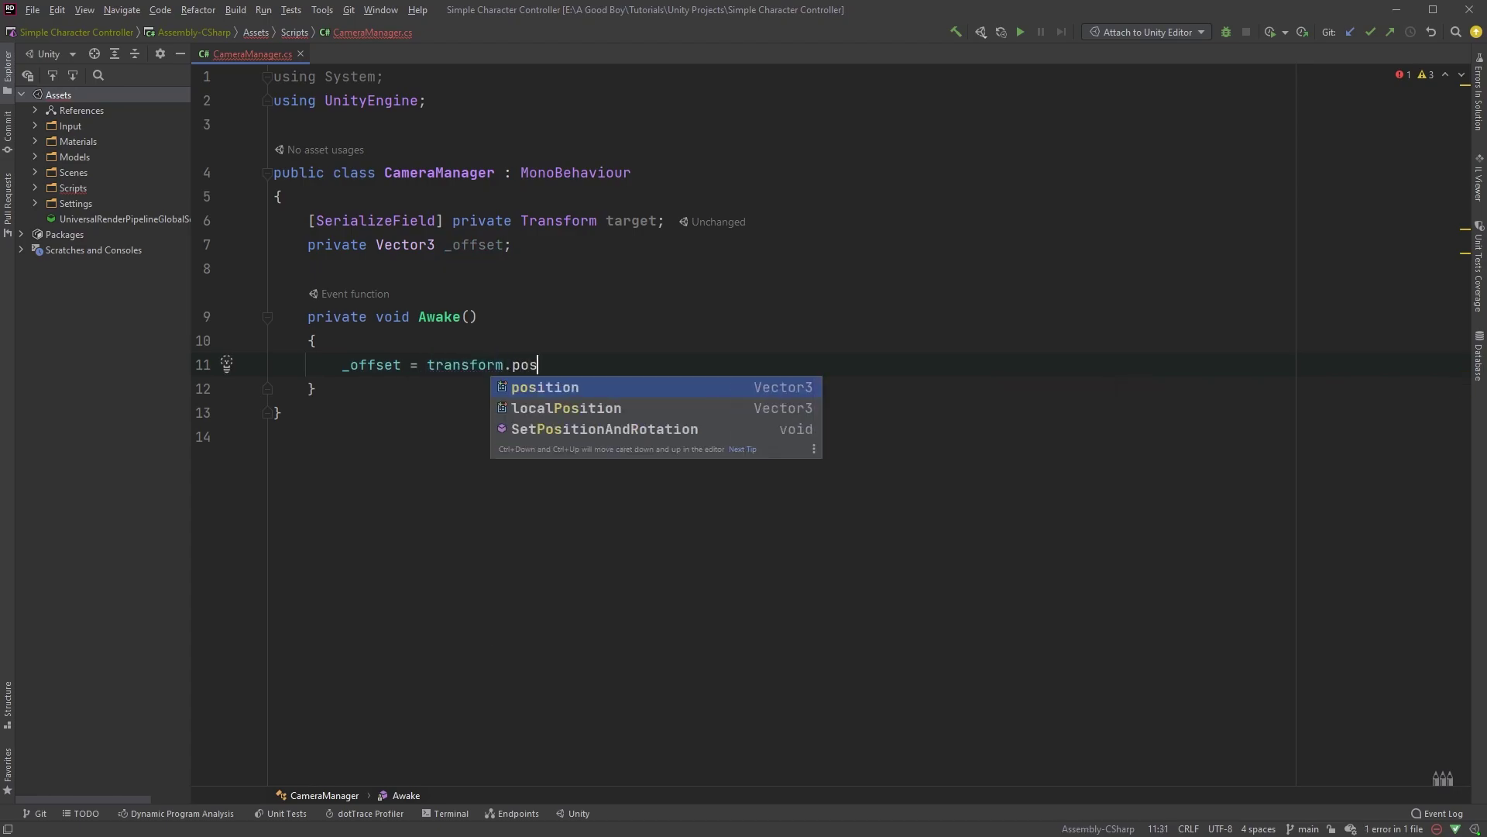
{"action": "key", "text": "Return"}
{"action": "type", "text": "- "}
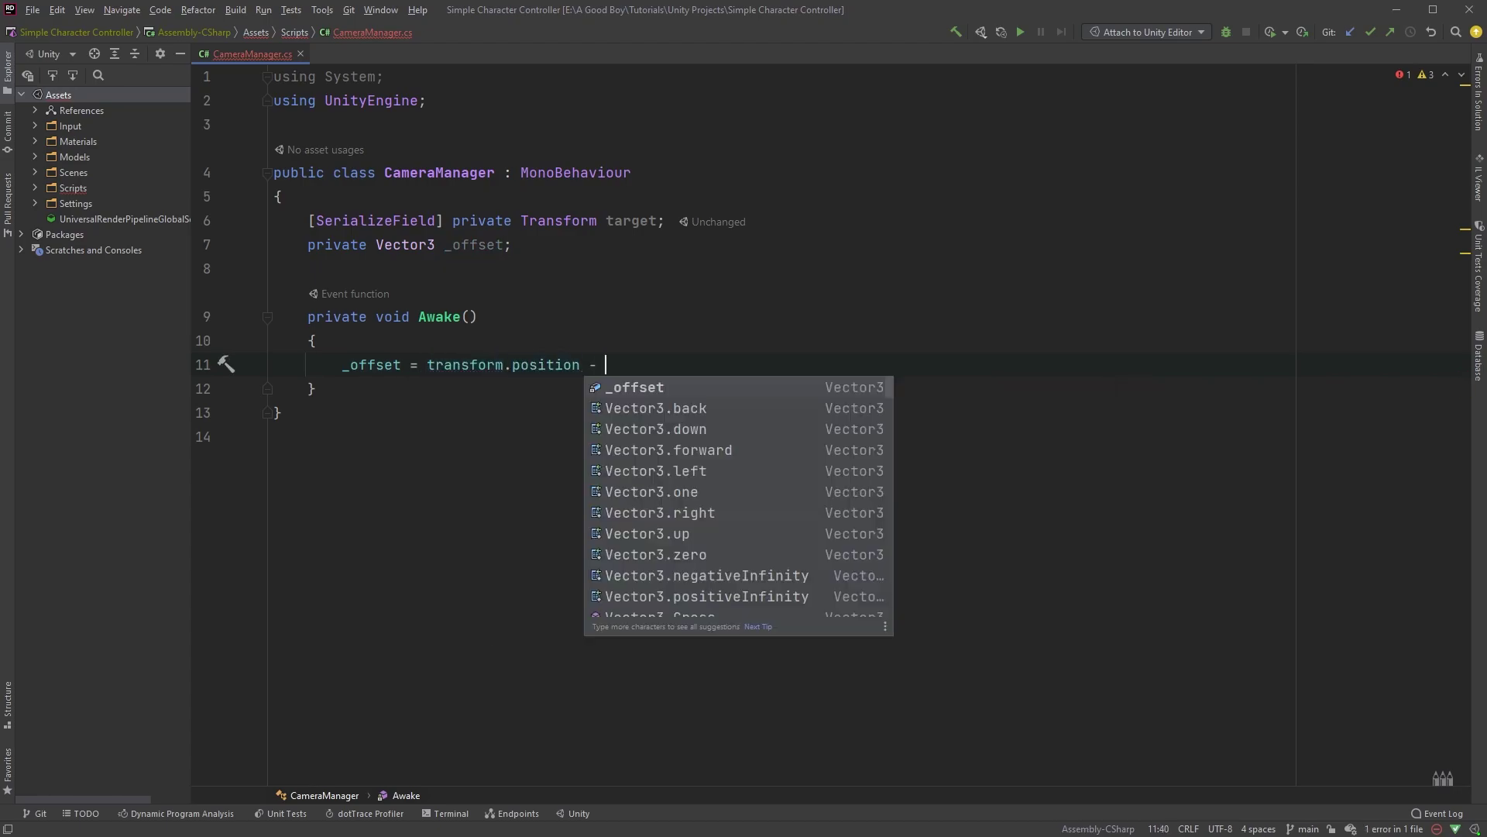
{"action": "type", "text": "tar"}
{"action": "key", "text": "Return"}
{"action": "type", "text": ".p"}
{"action": "key", "text": "Return"}
{"action": "type", "text": ";"}
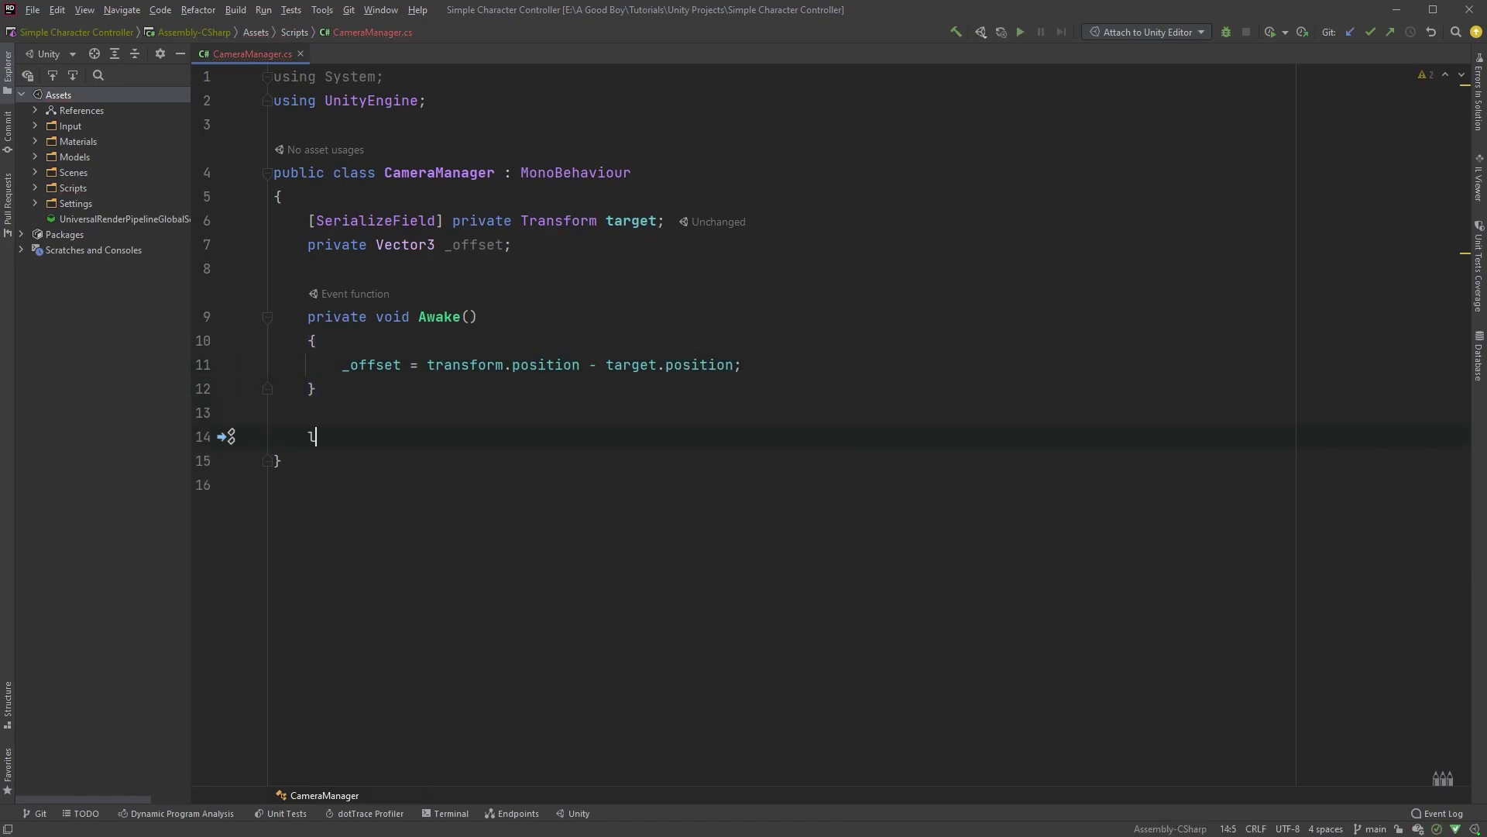
{"action": "type", "text": "ate"}
- Add a LateUpdate method containing transform.position = target.position + _offset;
{"action": "key", "text": "Return"}
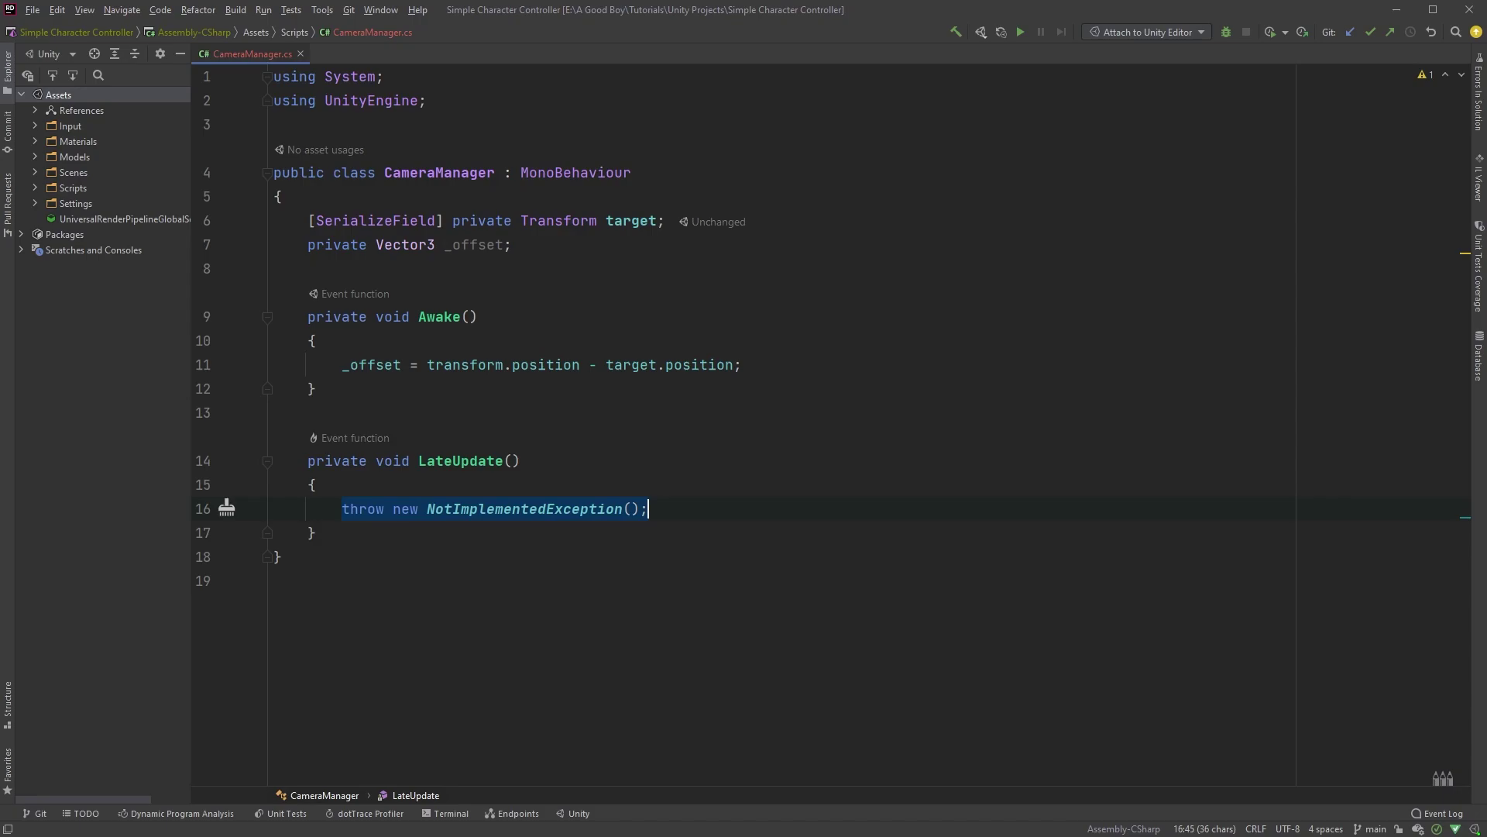
{"action": "type", "text": "transform.pos"}
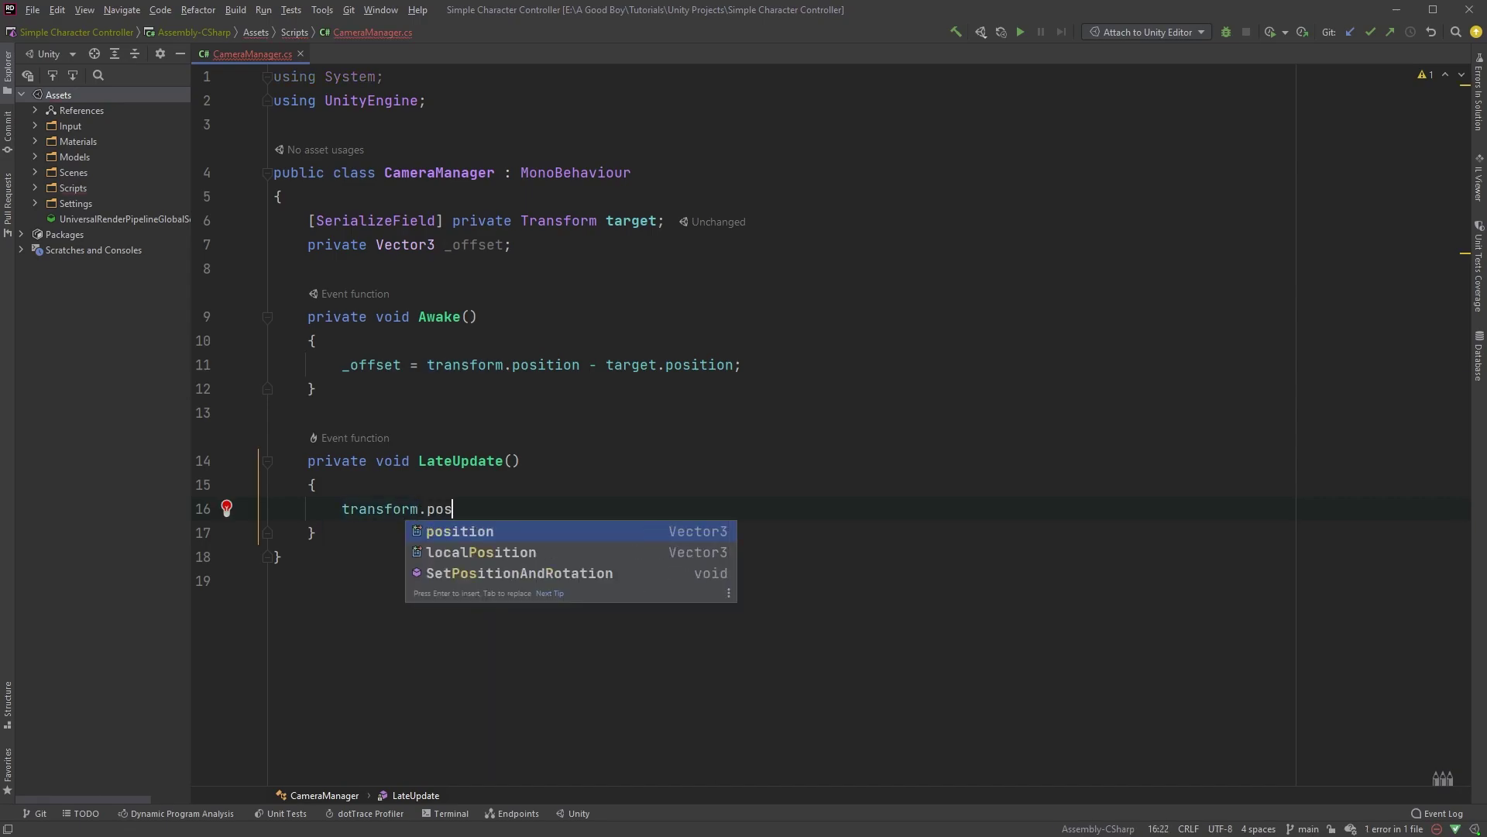
{"action": "key", "text": "Return"}
{"action": "type", "text": "tar"}
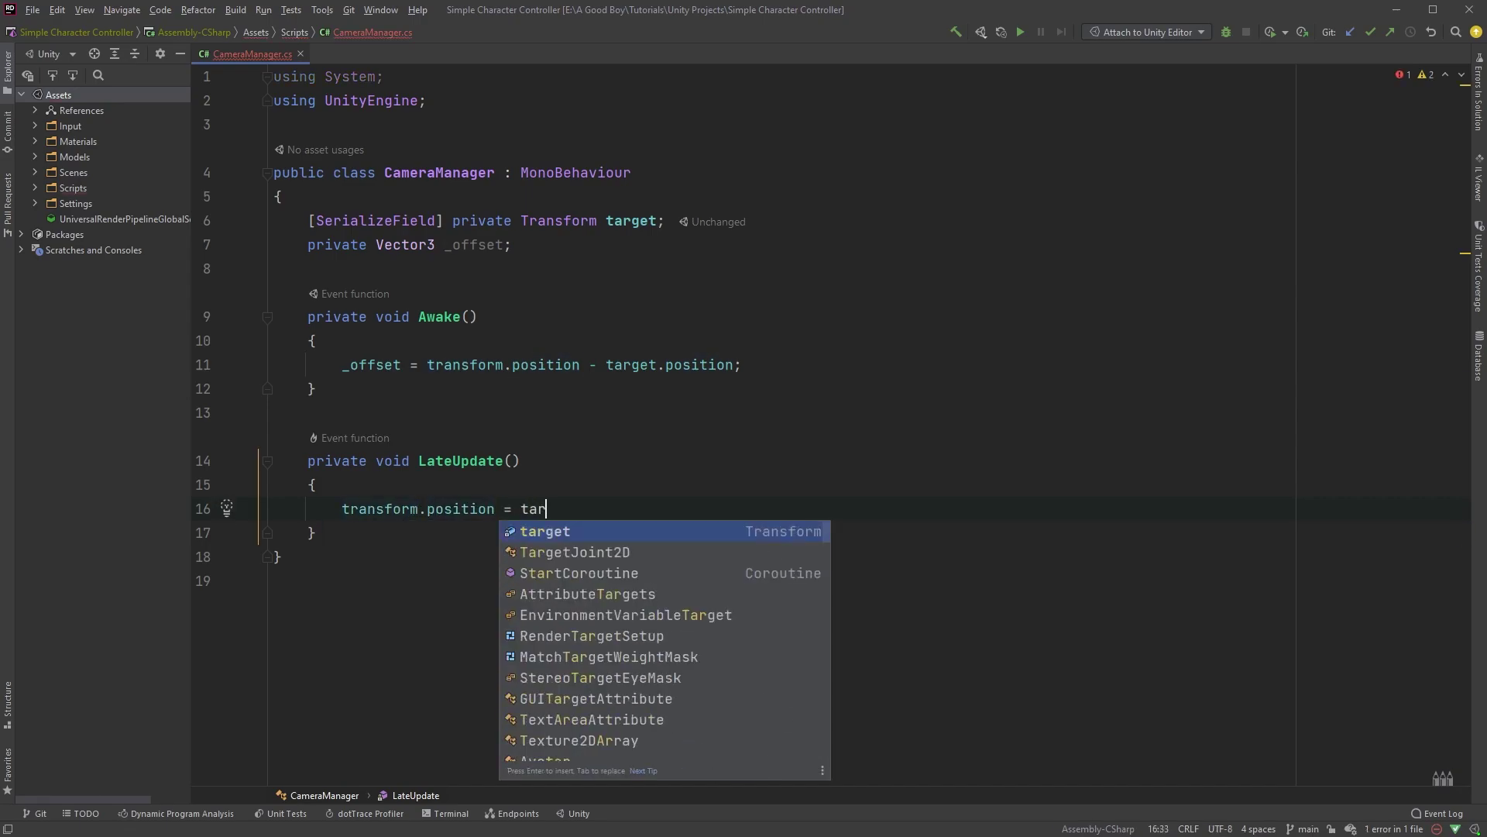
{"action": "type", "text": "get.pos"}
{"action": "key", "text": "Return"}
{"action": "type", "text": "+ "}
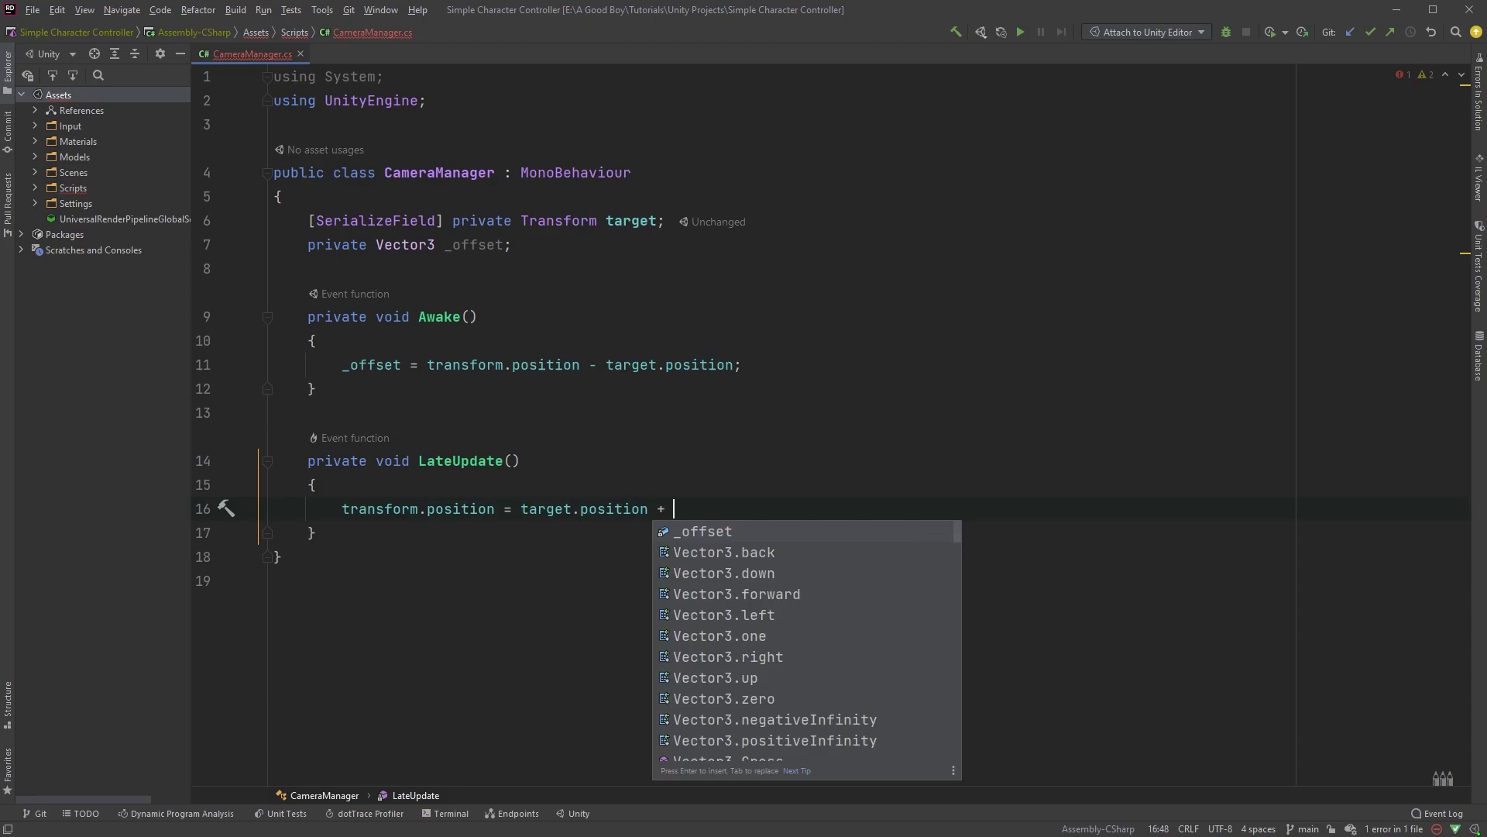
{"action": "type", "text": "_of"}
{"action": "key", "text": "Return"}
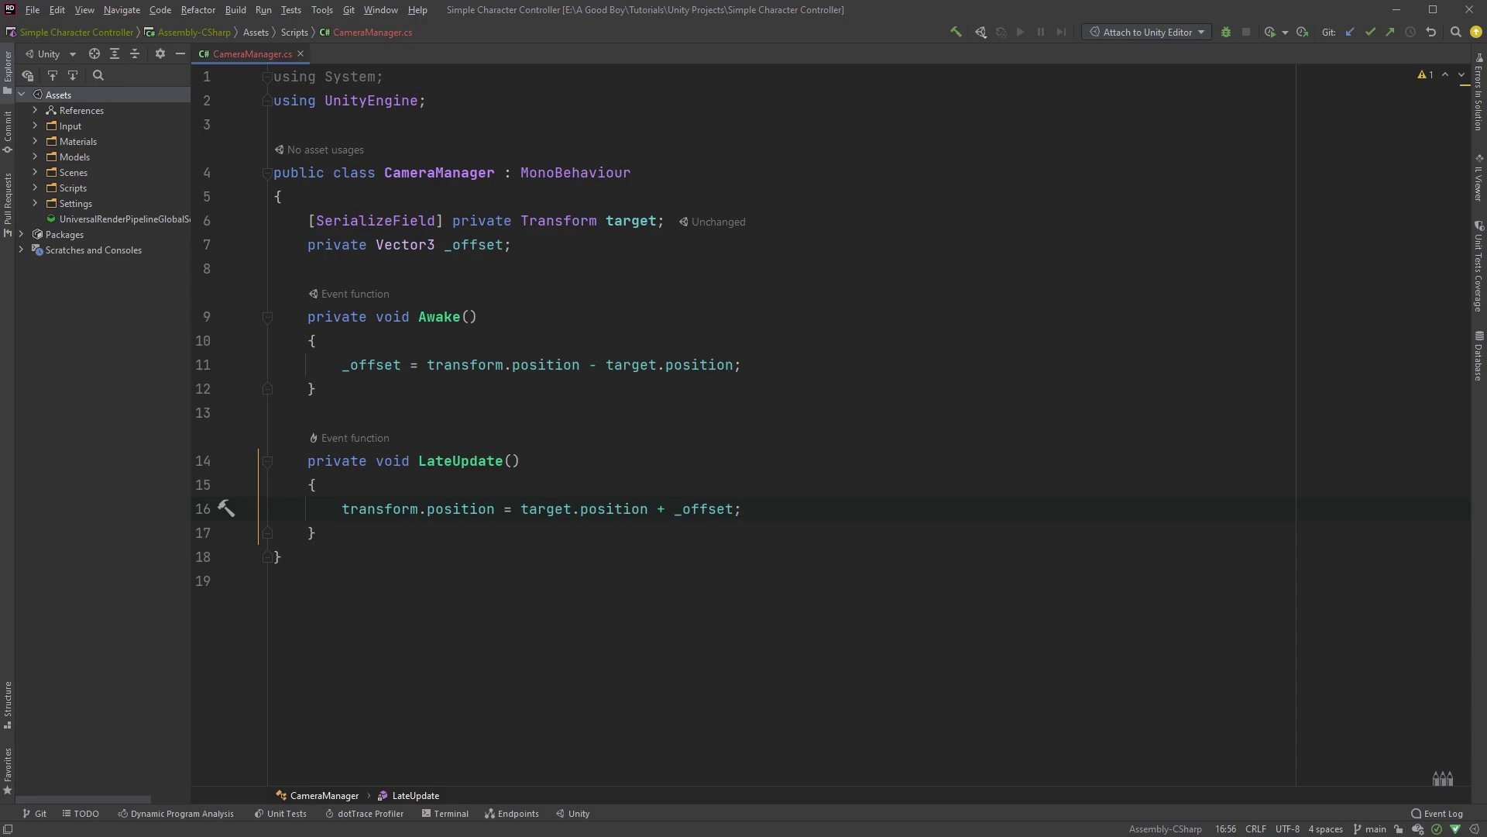
- Assign Character as the Camera Manager target on Main Camera and enter Play mode
{"action": "key", "text": "alt+Tab"}
{"action": "left_click_drag", "start_coordinate": [101, 160], "coordinate": [992, 230]}
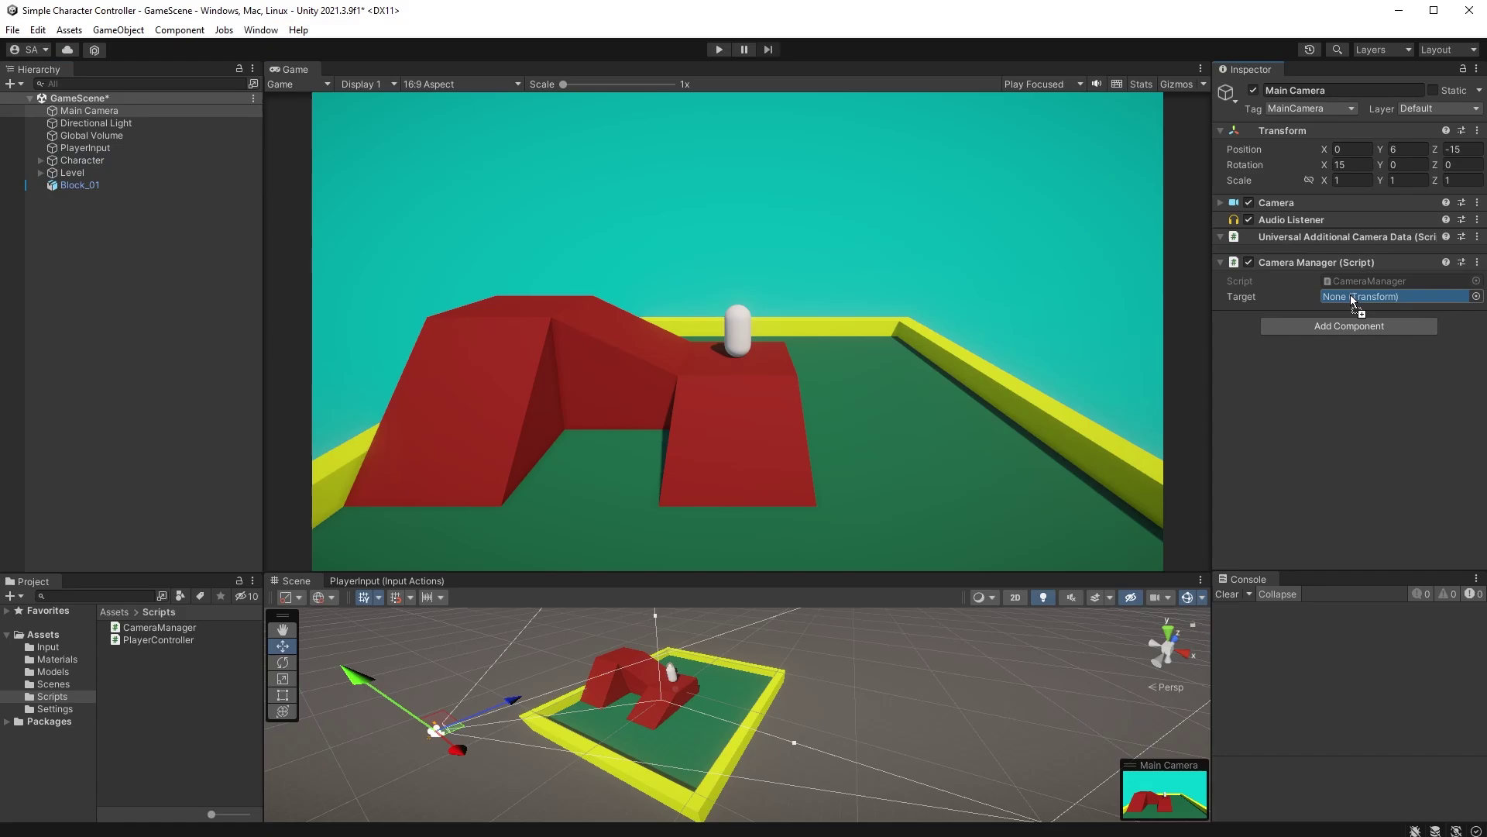
{"action": "left_click_drag", "start_coordinate": [1351, 294], "coordinate": [1351, 299]}
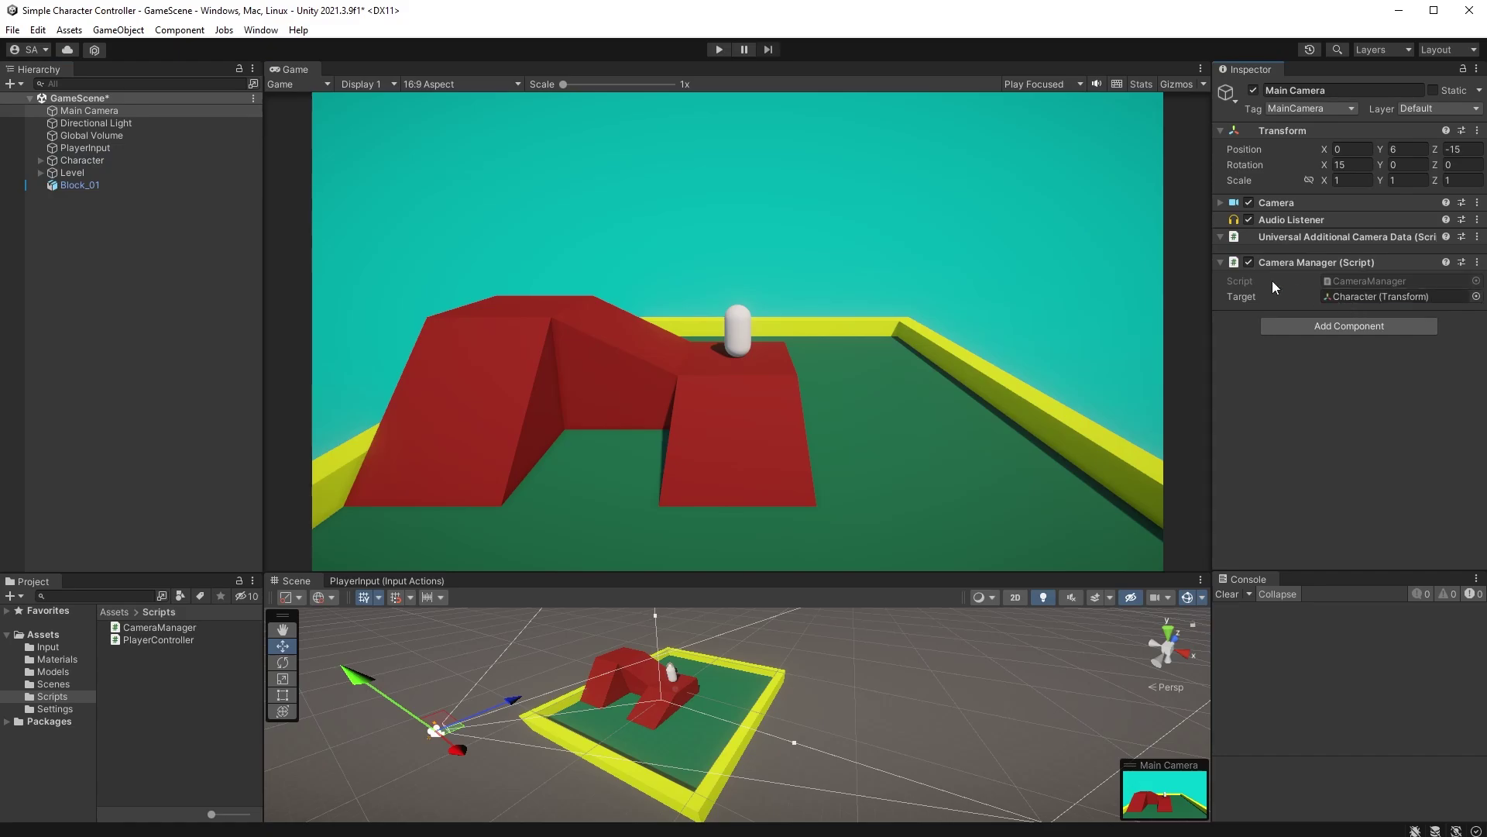
{"action": "left_click", "coordinate": [719, 49]}
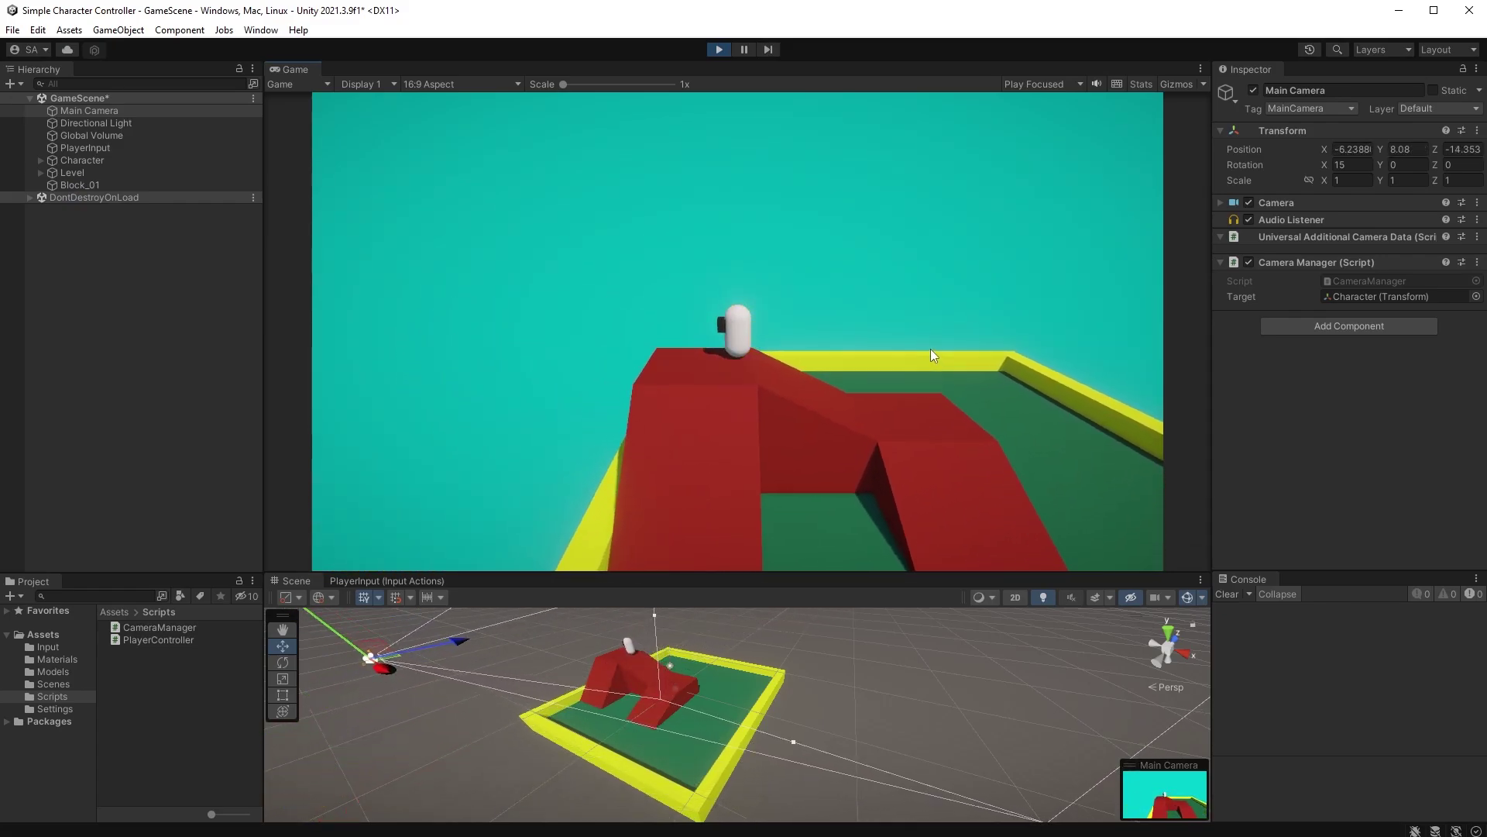
- Walk the character around the red block with W to test the fixed-offset camera
{"action": "key", "text": "w"}
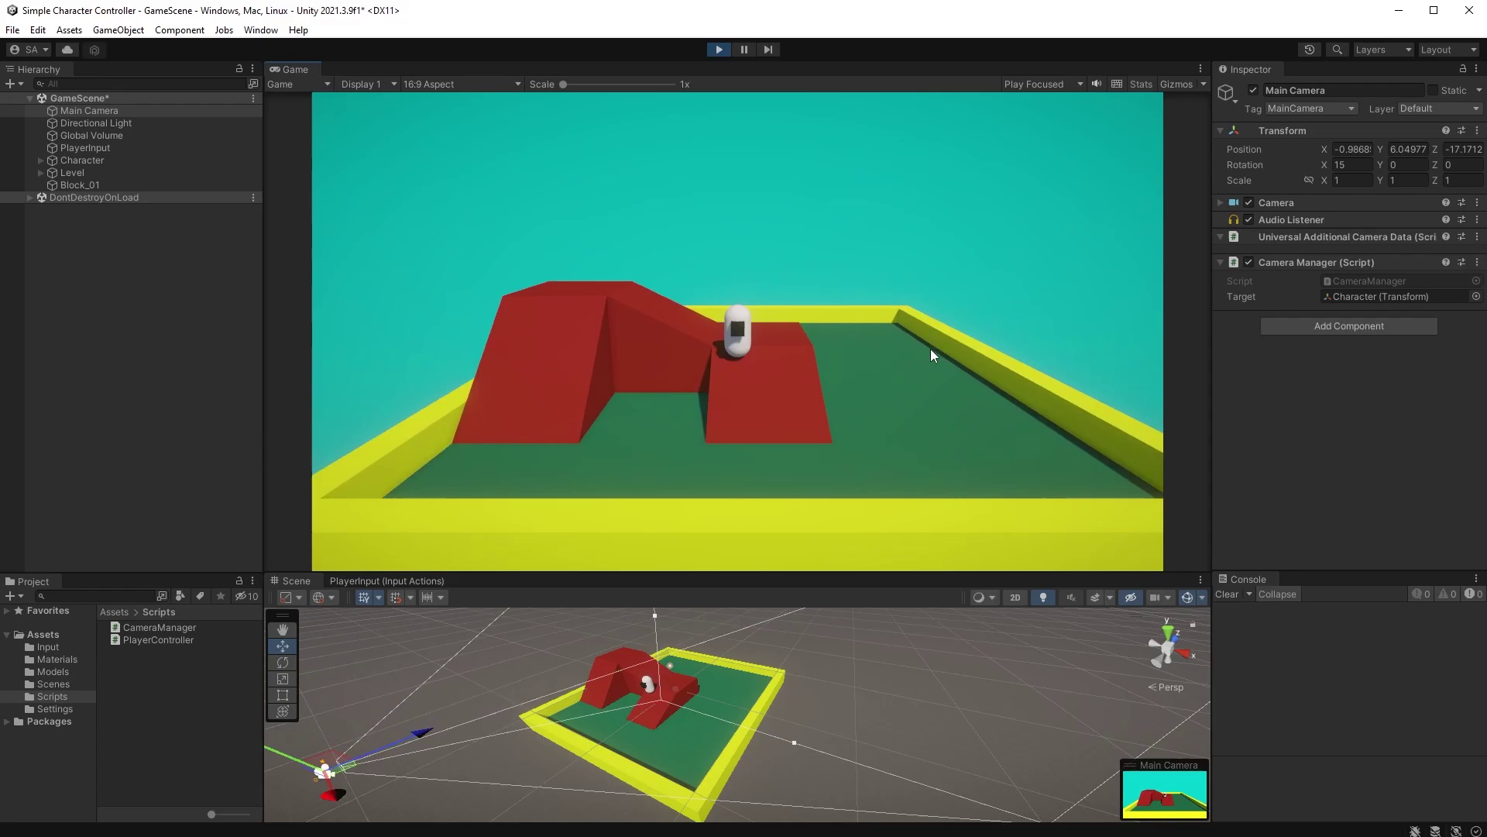
{"action": "key", "text": "w"}
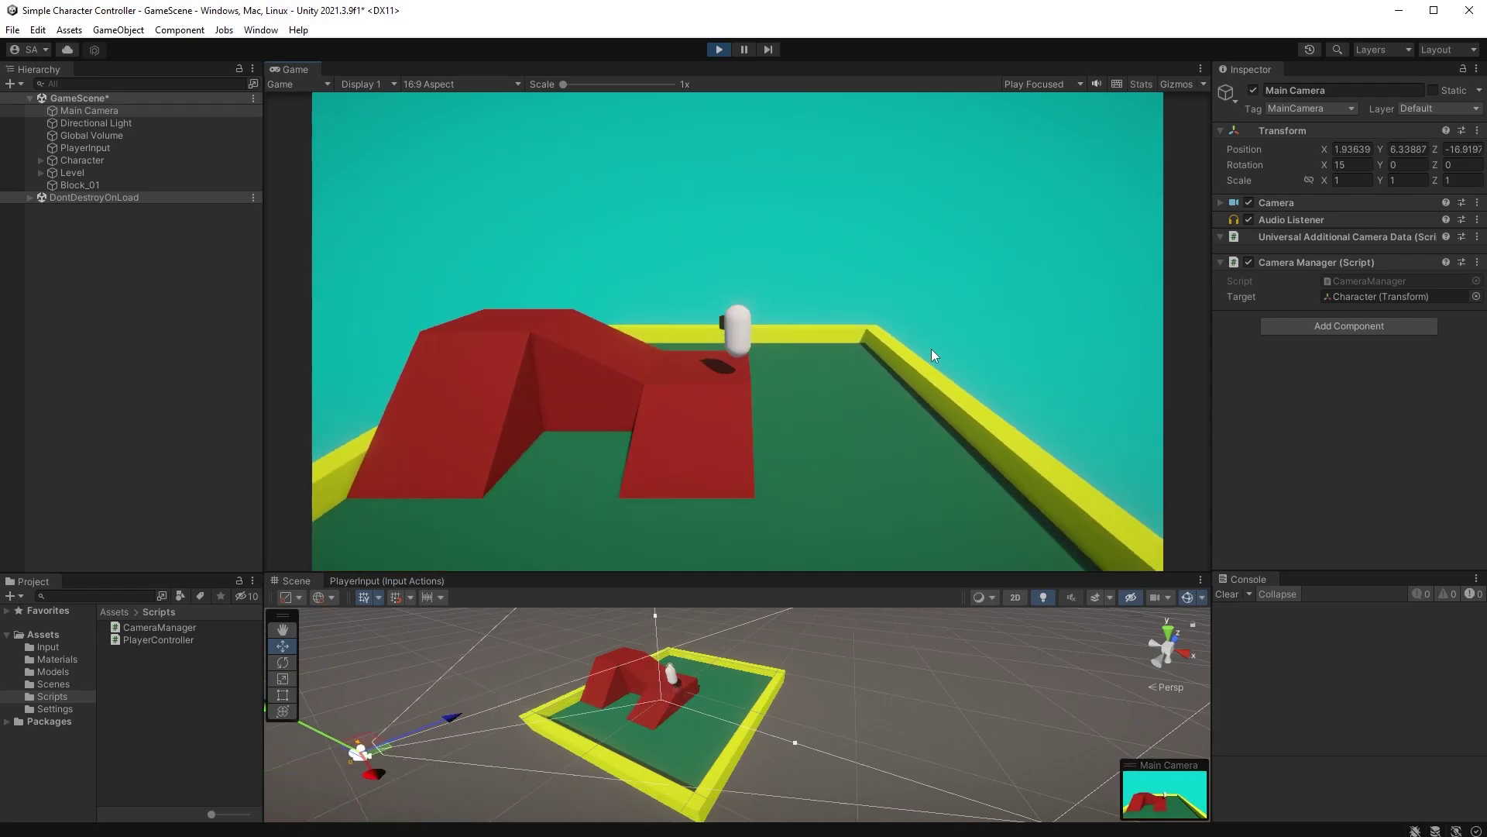
{"action": "key", "text": "w"}
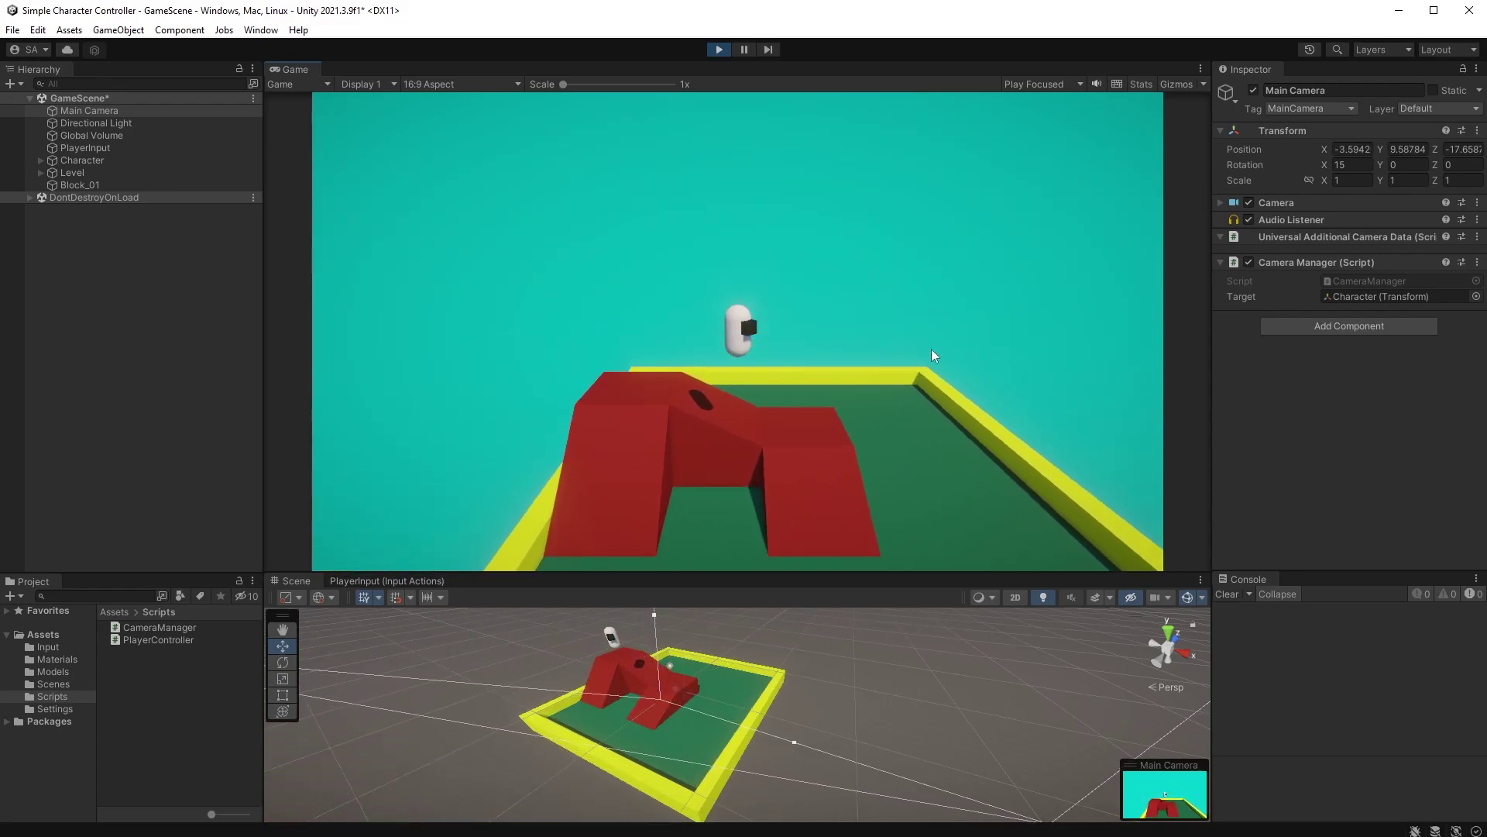
{"action": "key", "text": "w"}
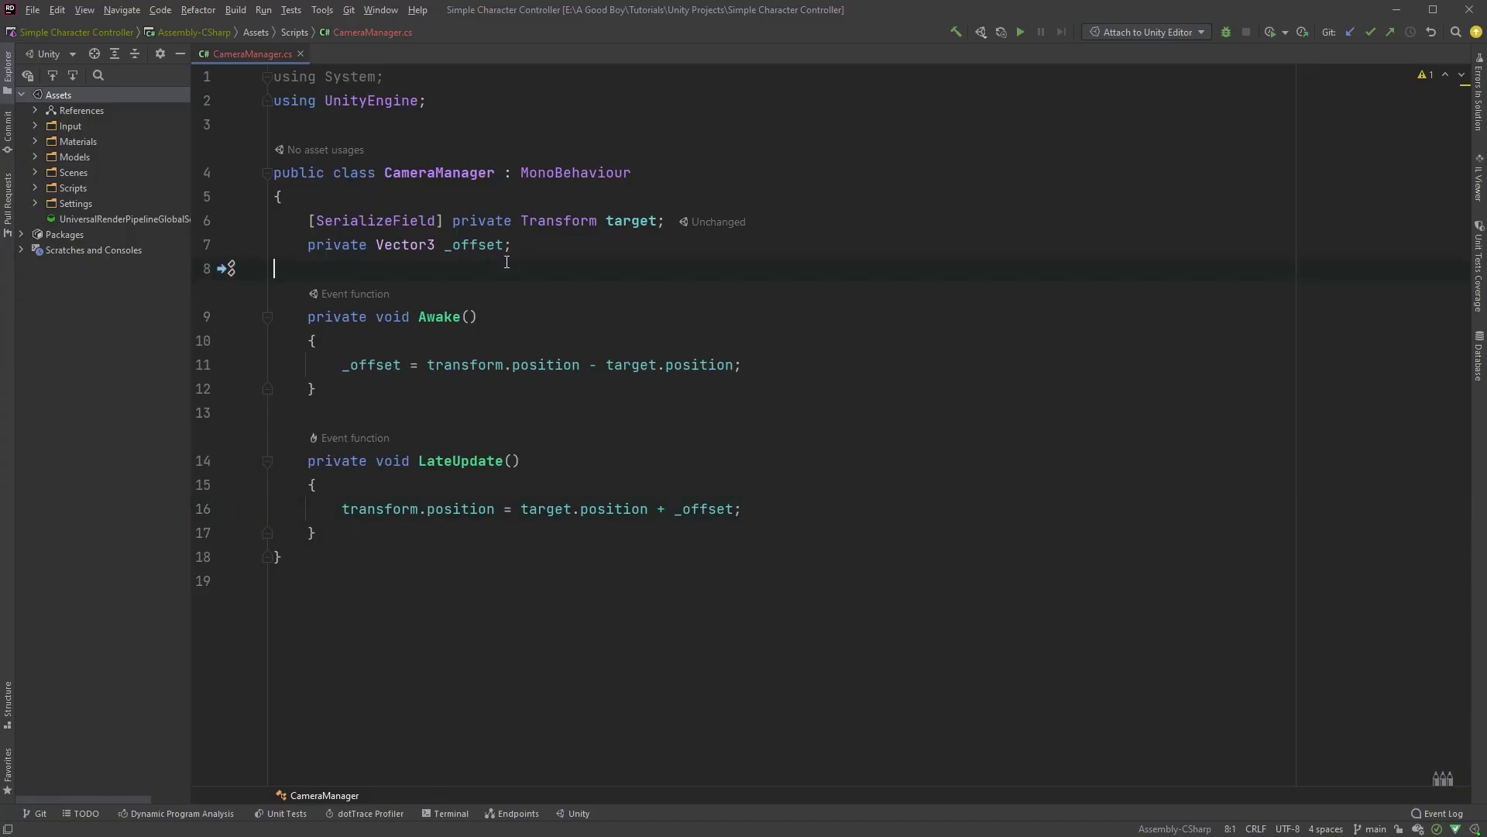
- Declare [SerializeField] private float smoothTime and private Vector3 _currentVelocity = Vector3.zero
{"action": "key", "text": "Return"}
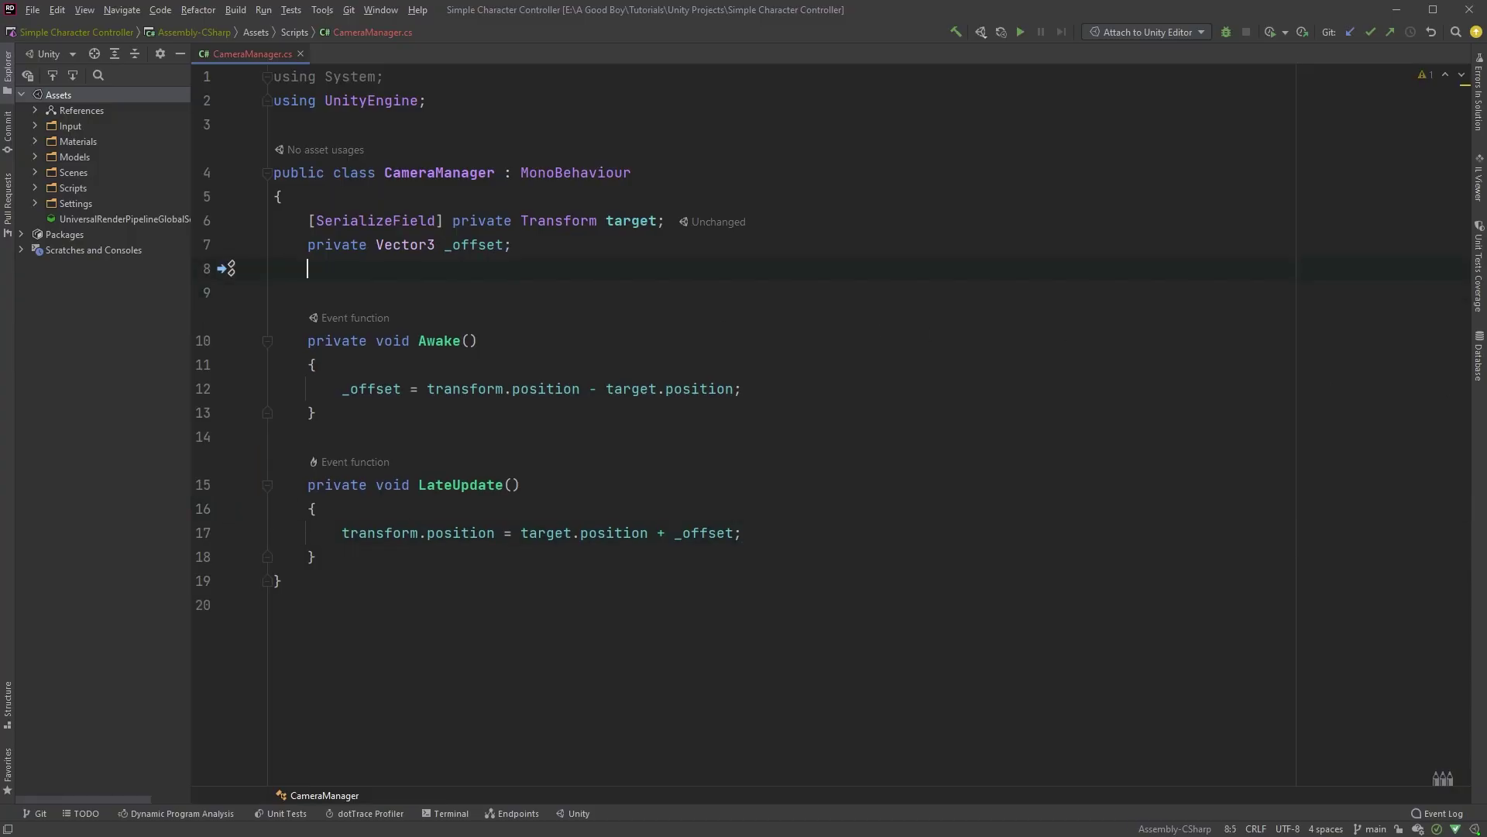
{"action": "type", "text": "private float smoo"}
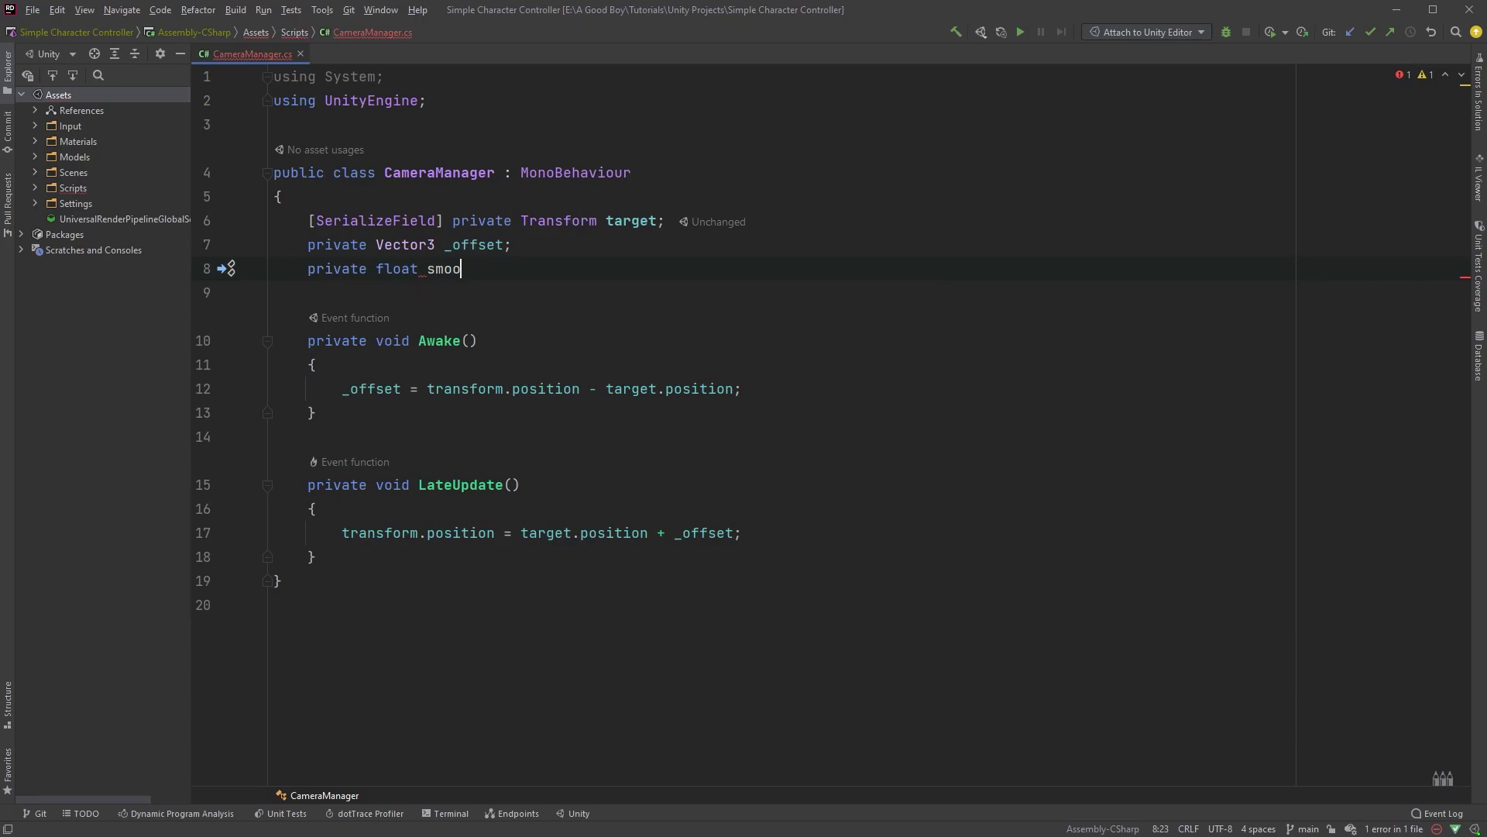
{"action": "type", "text": "thTime;"}
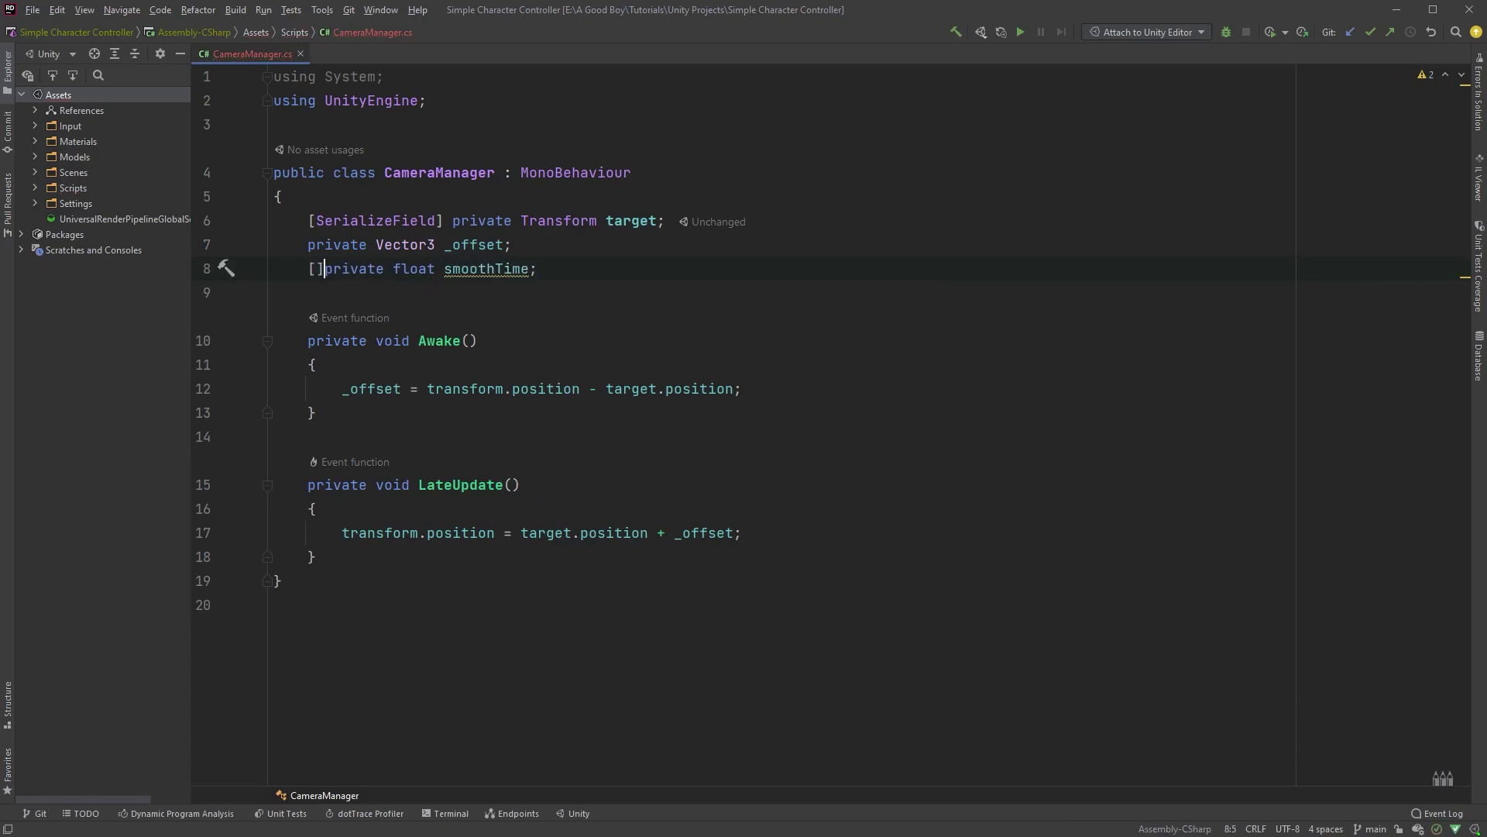
{"action": "type", "text": "seri"}
{"action": "key", "text": "Return"}
{"action": "key", "text": "End"}
{"action": "key", "text": "Return"}
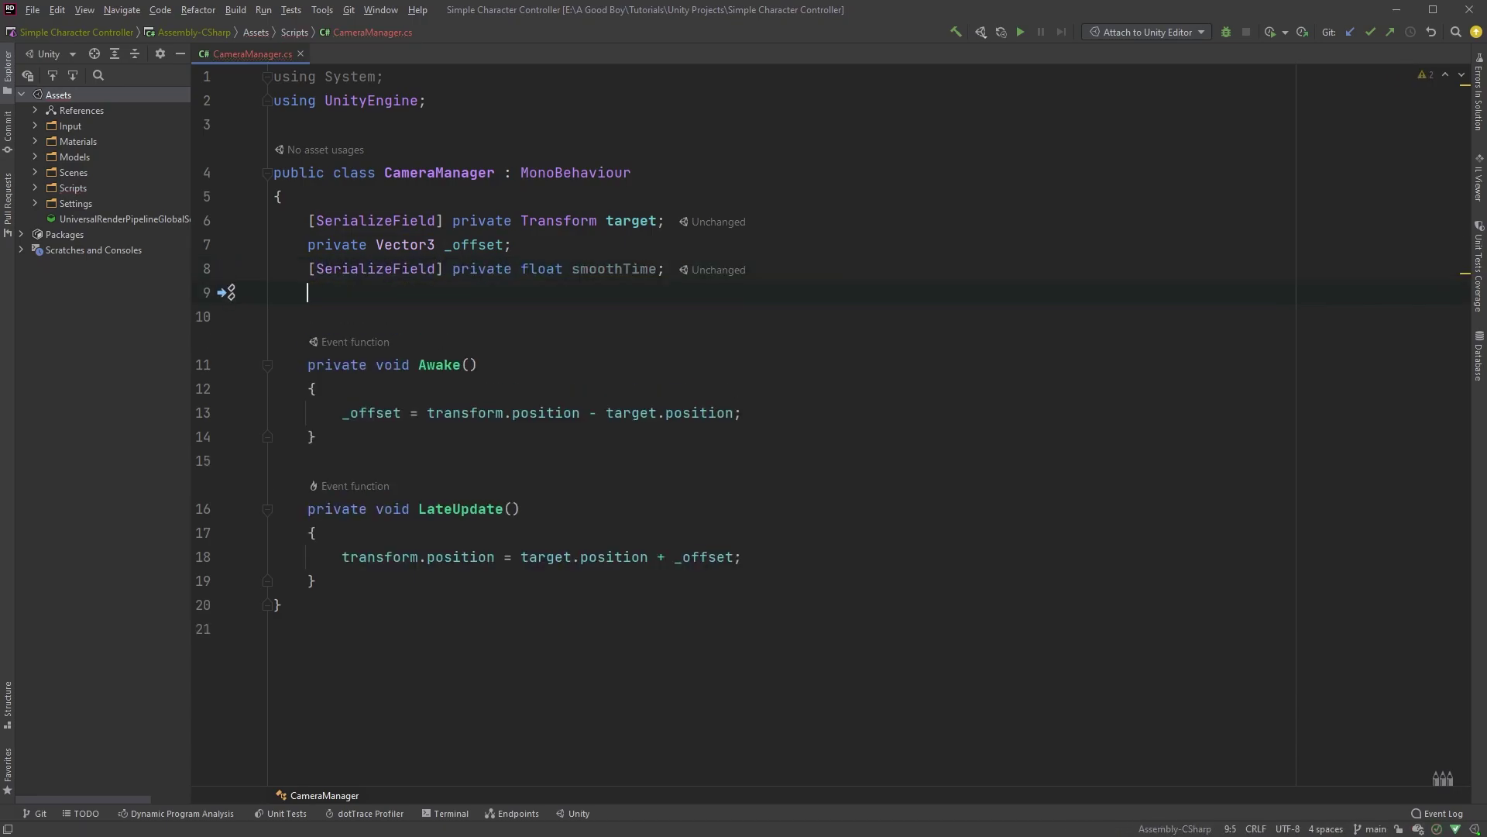
{"action": "type", "text": "private Vector3 "}
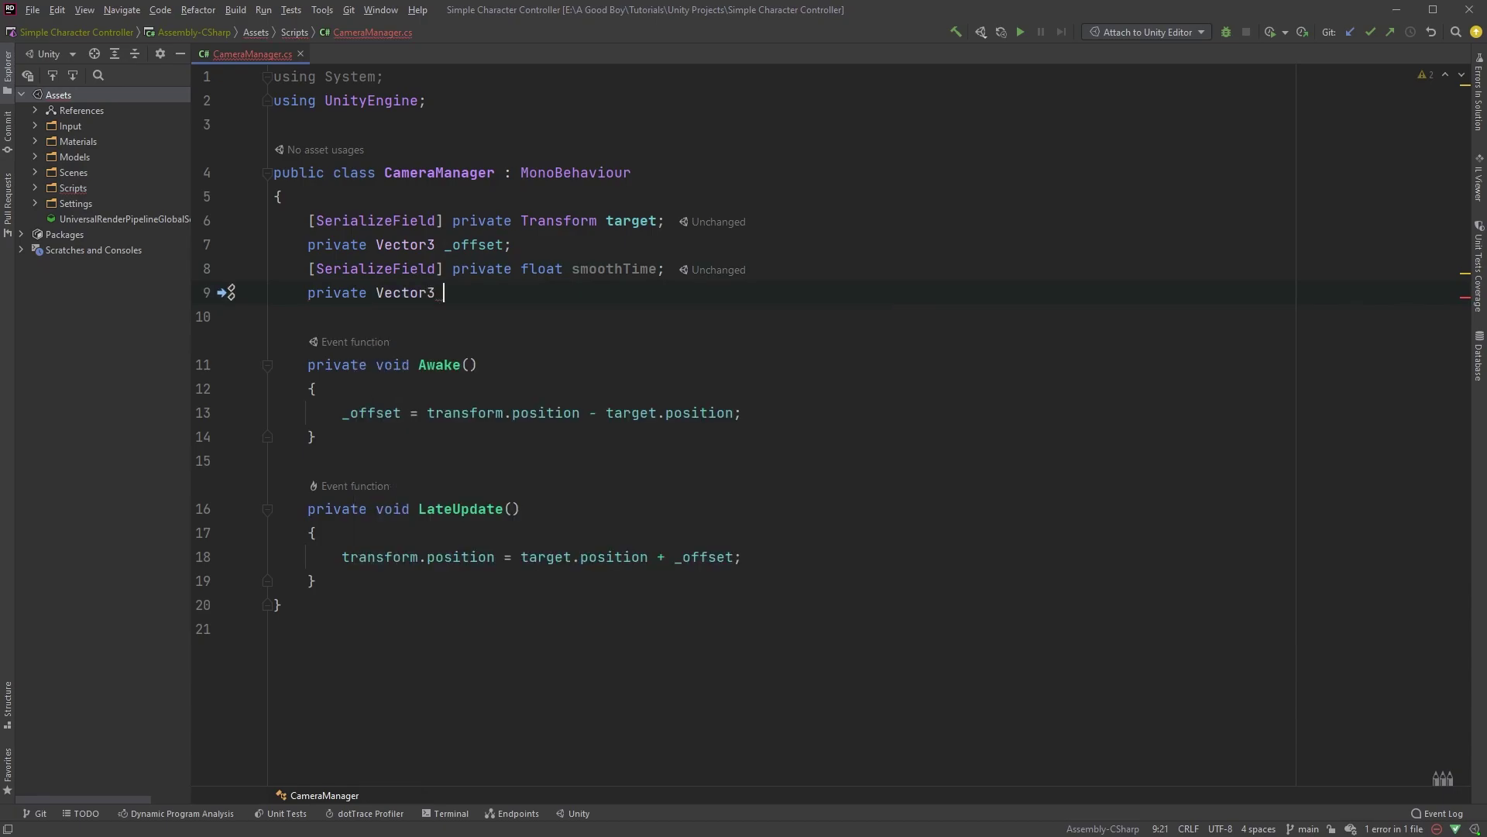
{"action": "type", "text": "_currentVelocity = Vec"}
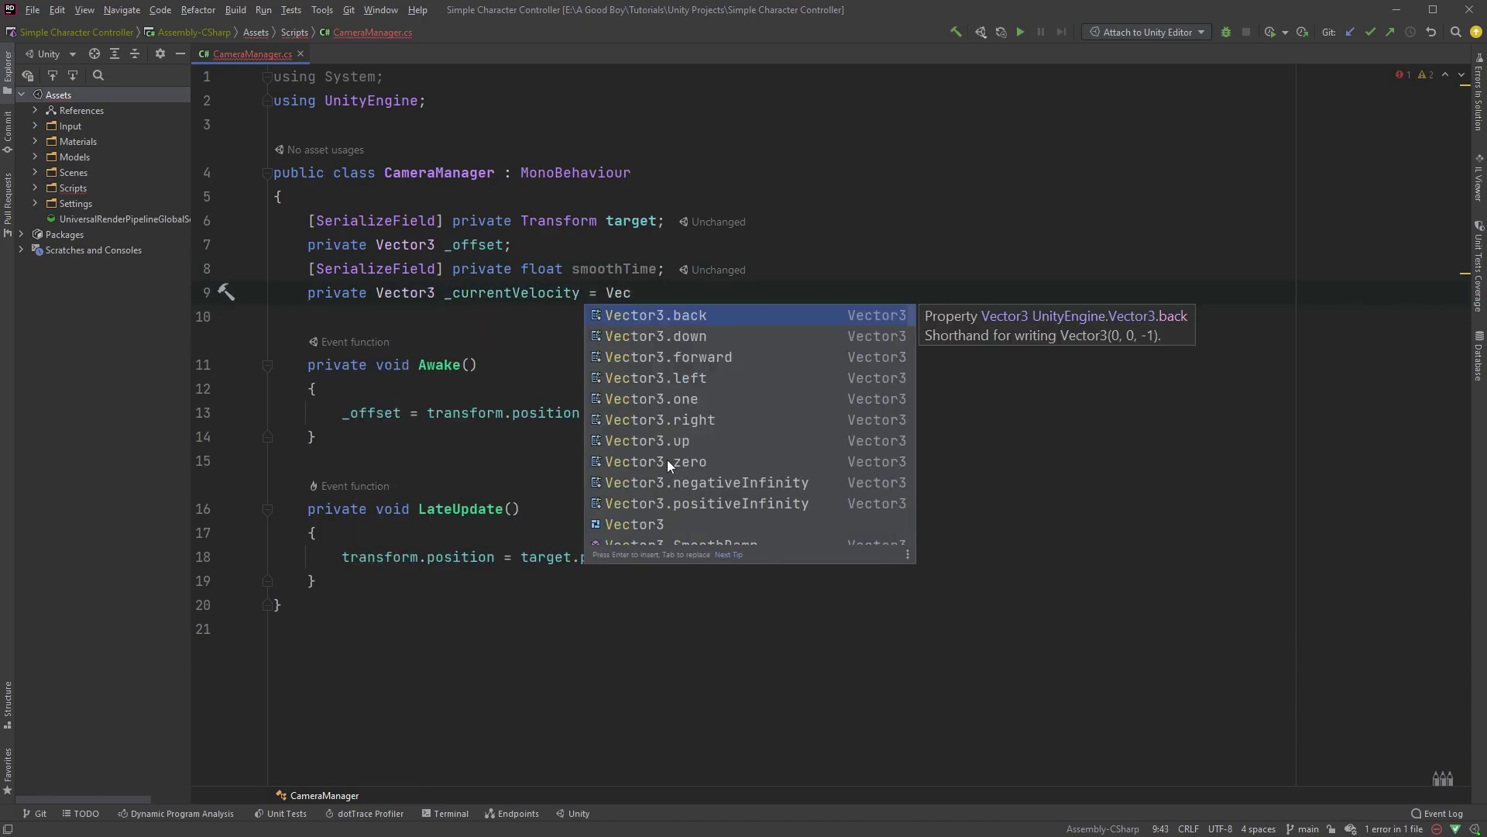
{"action": "left_click", "coordinate": [667, 460]}
{"action": "type", "text": ";"}
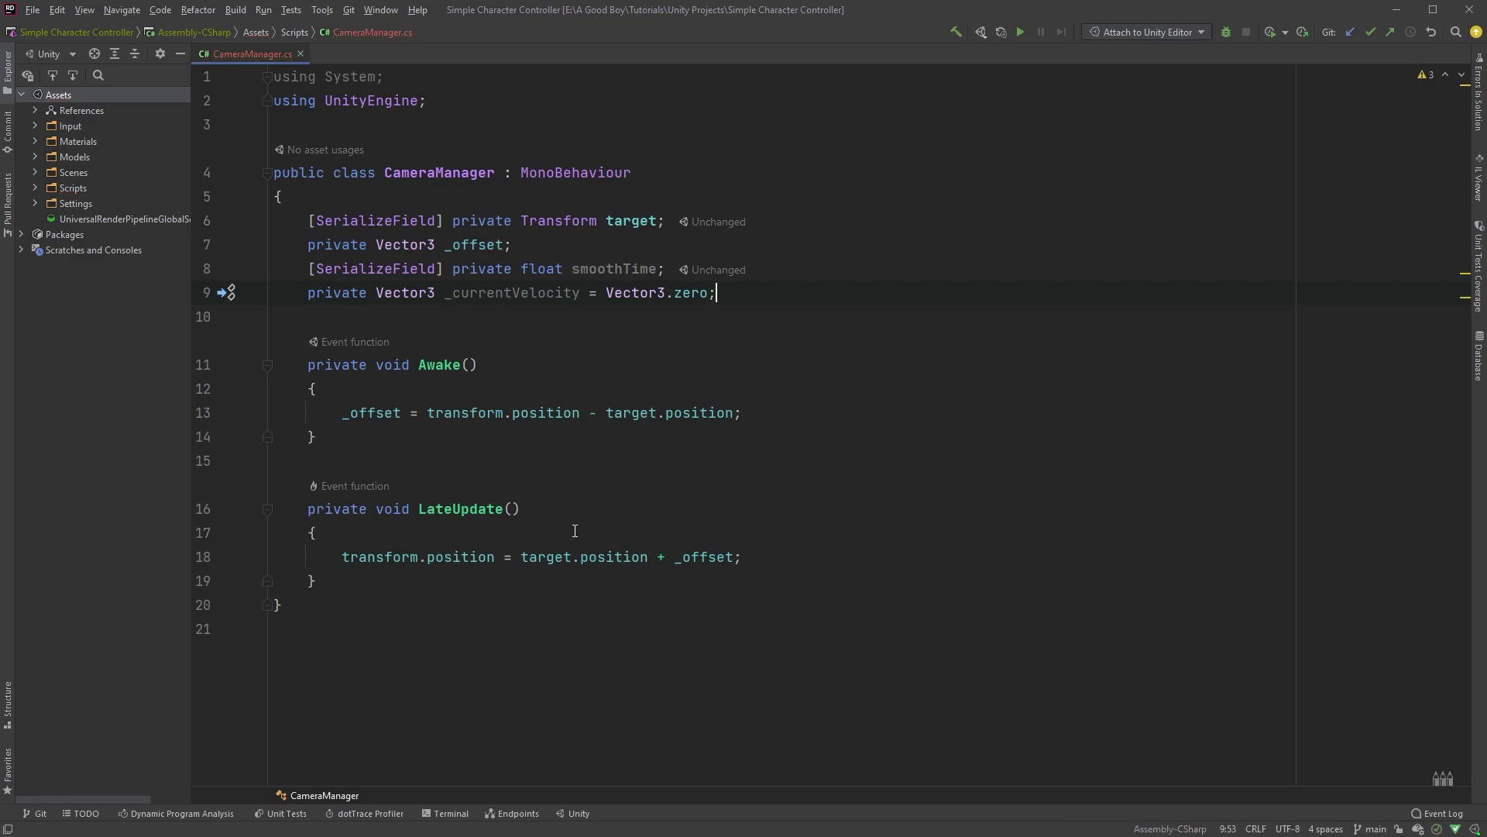
- Begin LateUpdate with var targetPosition = target.position + _offset;
{"action": "key", "text": "Return"}
{"action": "type", "text": "var tar"}
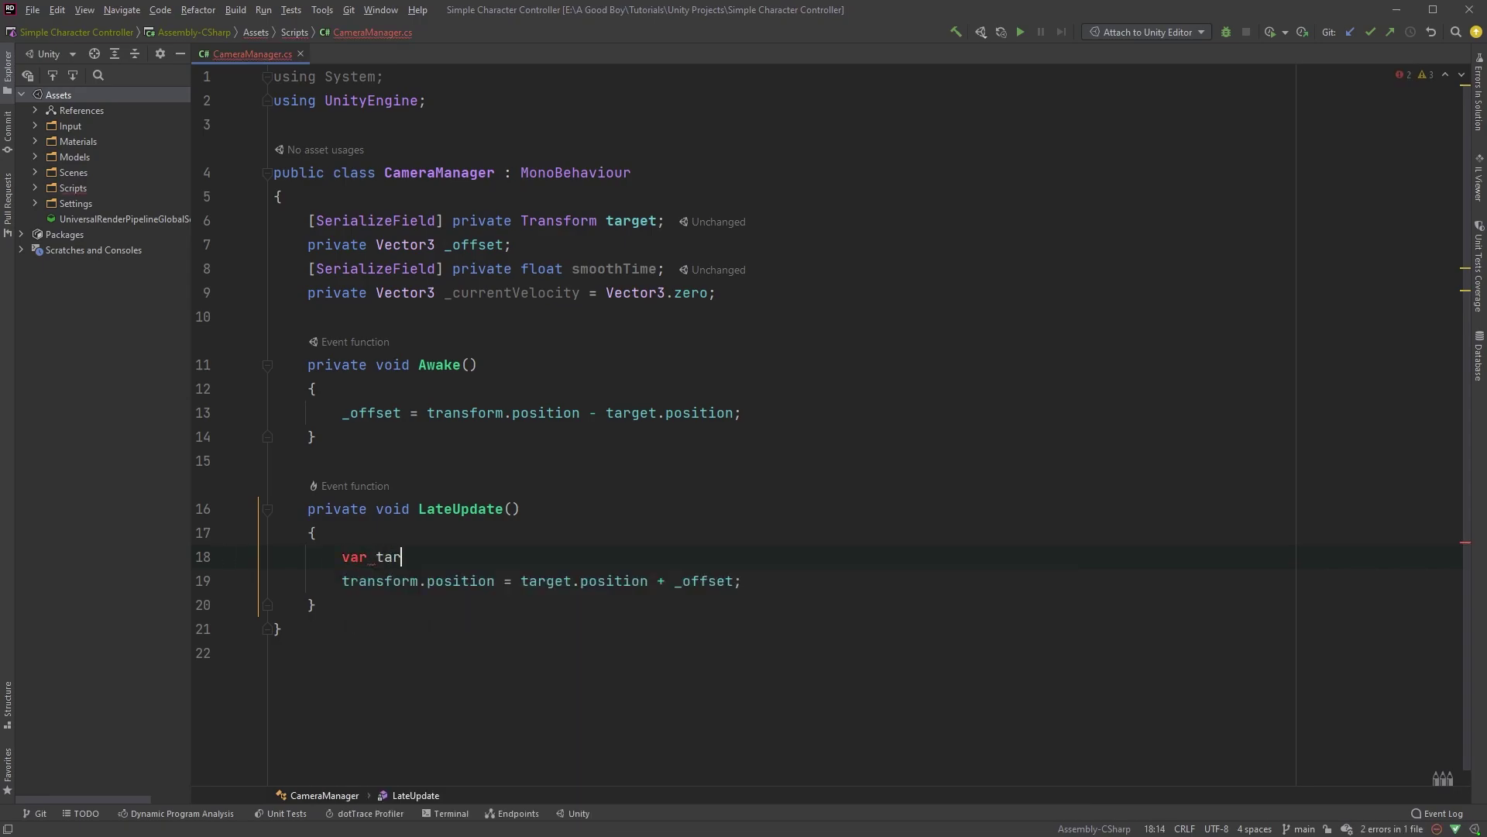
{"action": "type", "text": "= t"}
{"action": "key", "text": "Return"}
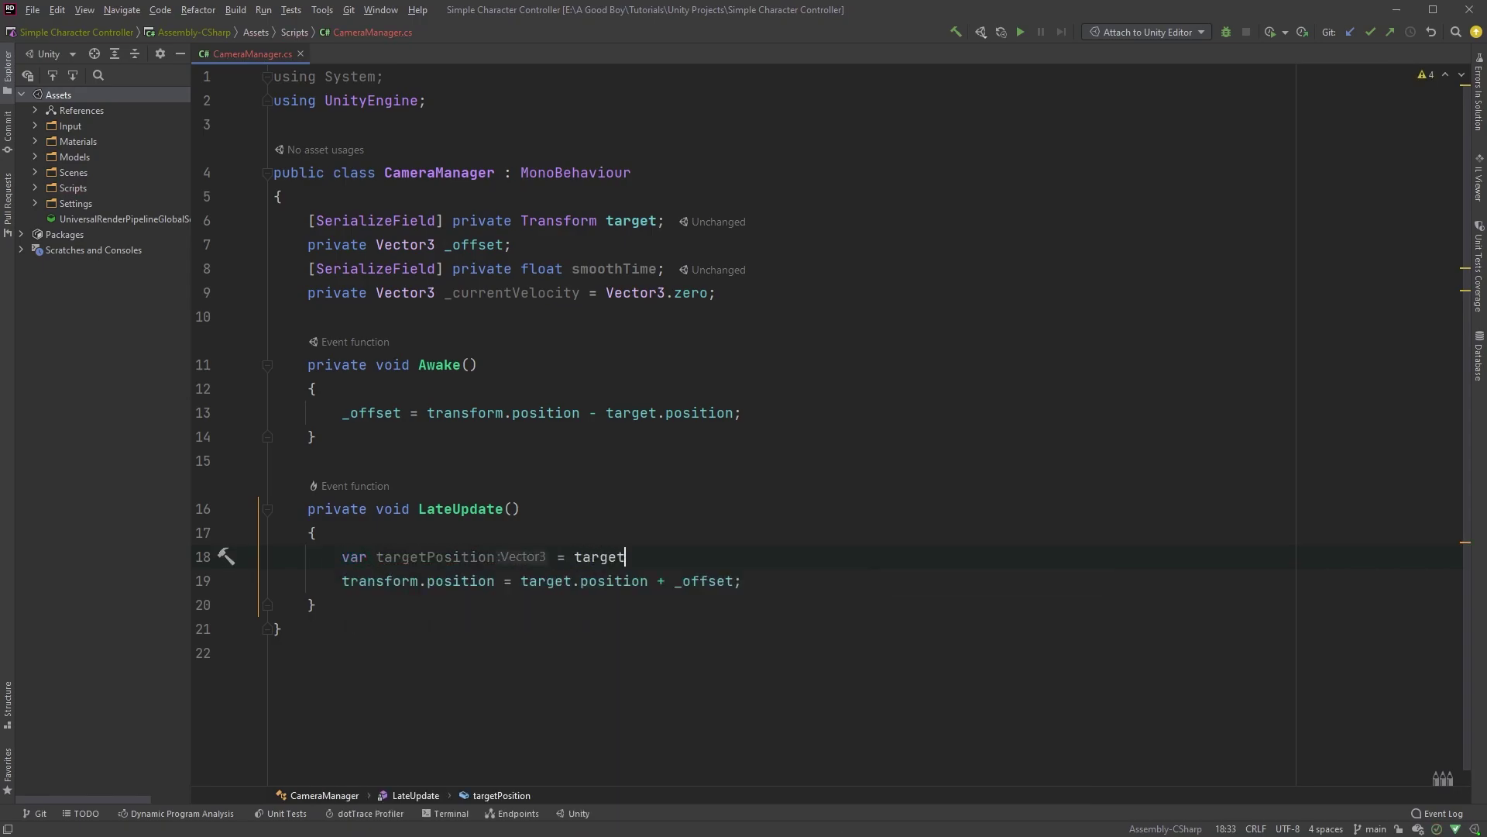
{"action": "type", "text": ".pos"}
{"action": "key", "text": "Return"}
{"action": "type", "text": "+ _"}
{"action": "key", "text": "Return"}
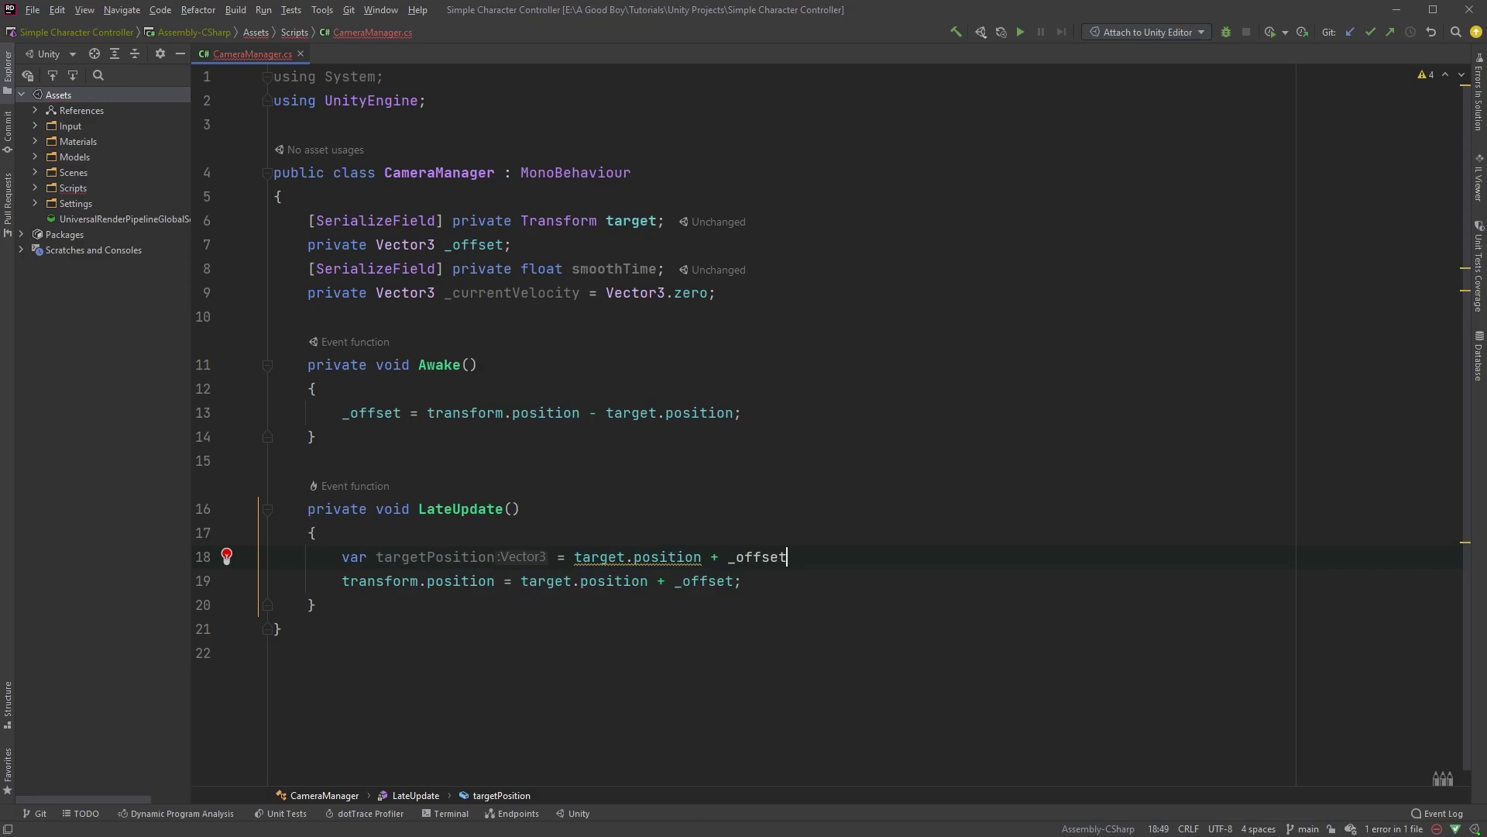
{"action": "type", "text": ";"}
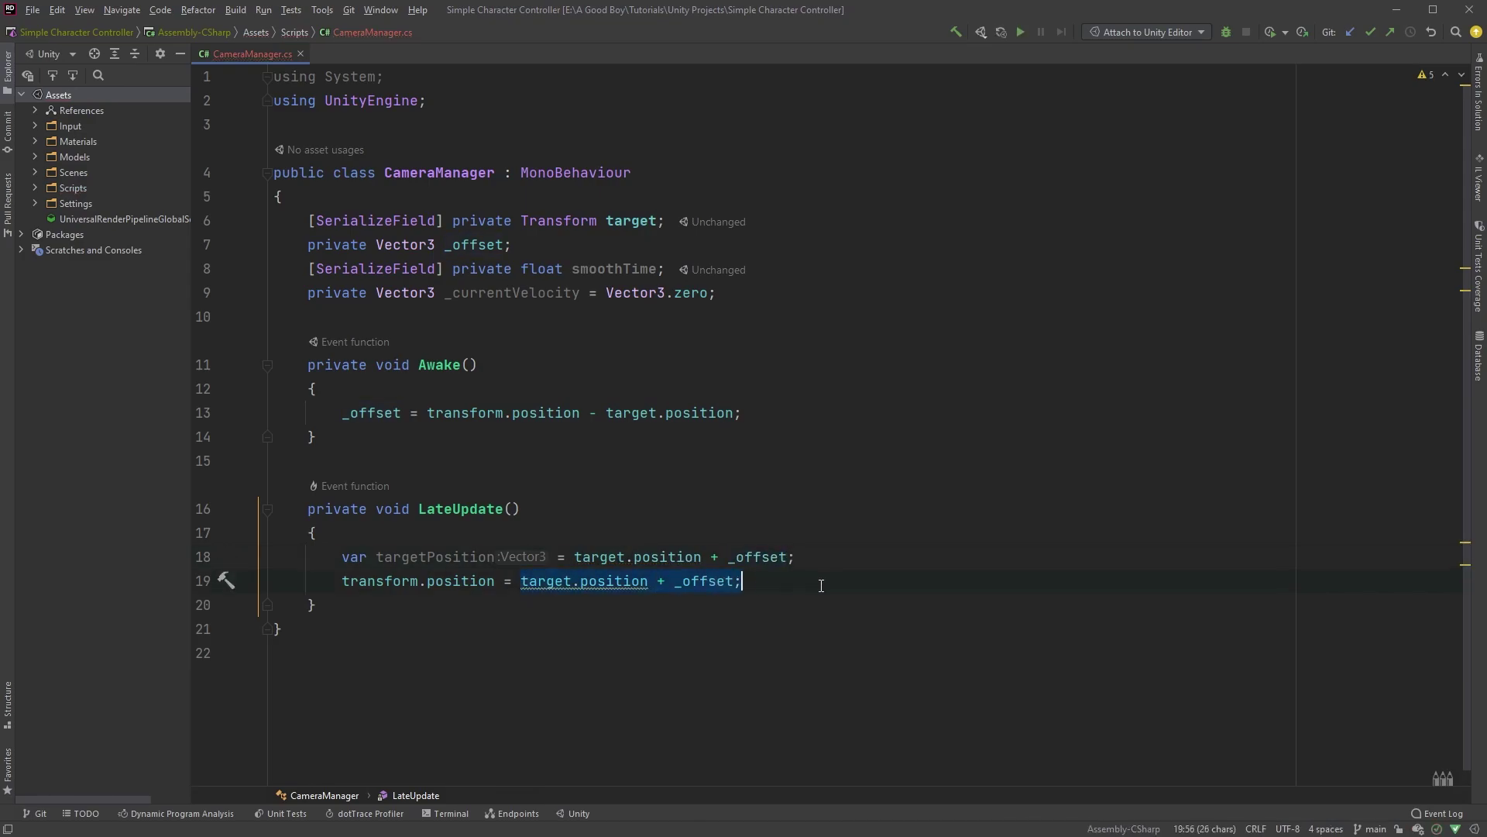
{"action": "type", "text": "Vector3.smo"}
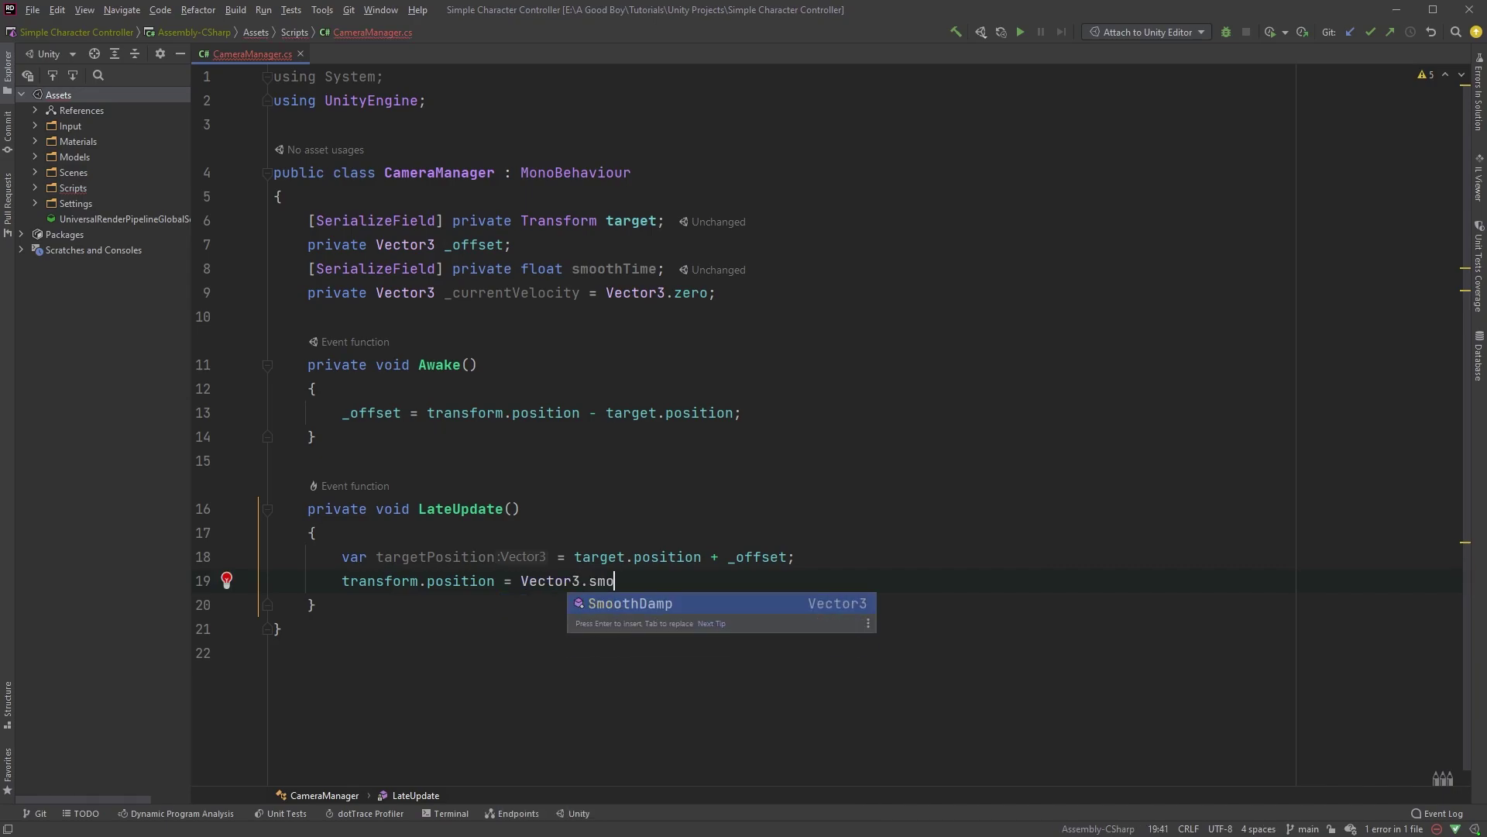
- Set transform.position using Vector3.SmoothDamp(transform.position, targetPosition, ref _currentVelocity, smoothTime)
{"action": "key", "text": "Return"}
{"action": "type", "text": "transform.position)"}
{"action": "key", "text": "Return"}
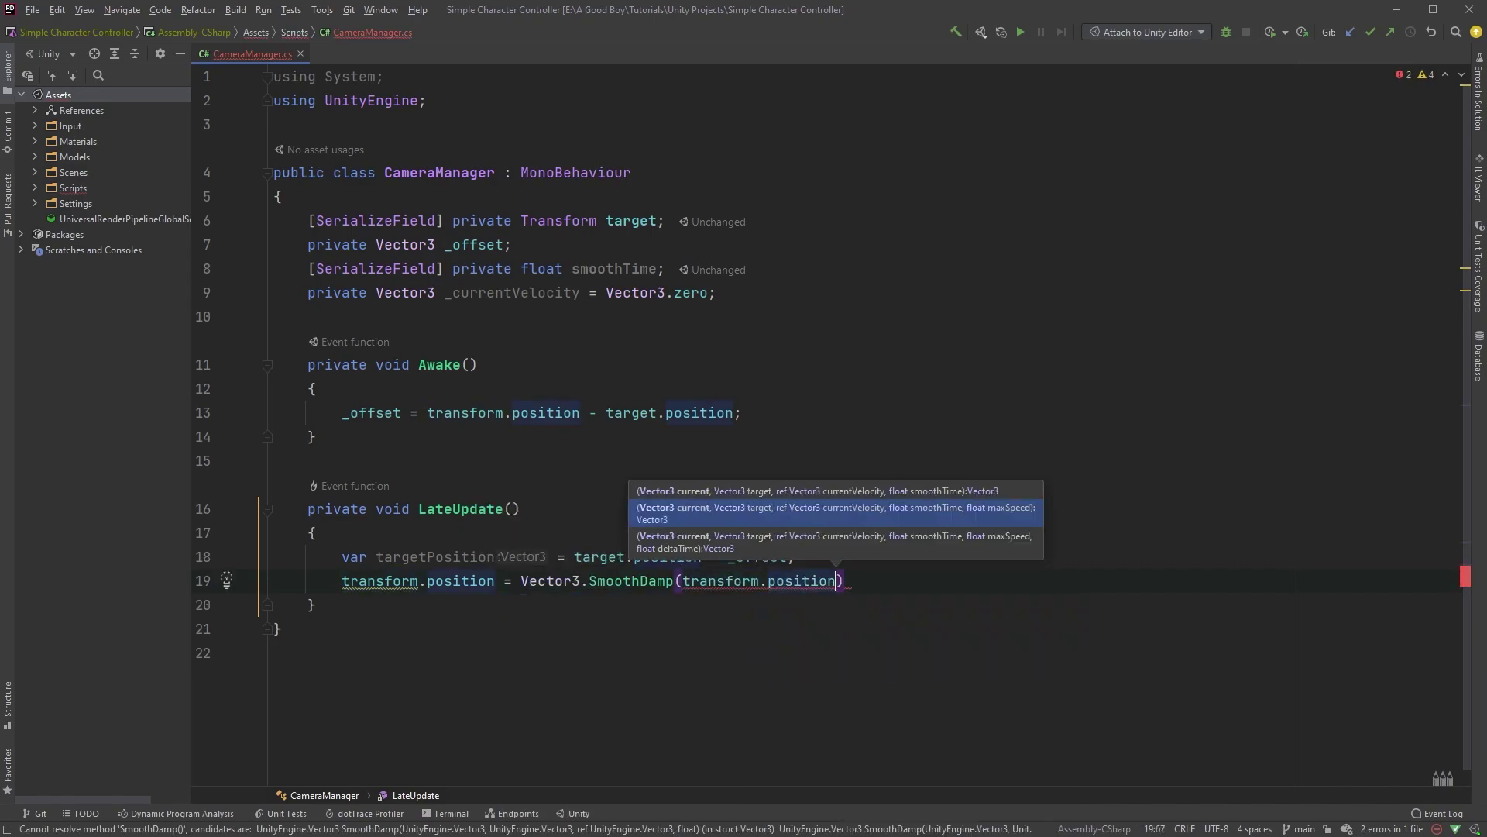
{"action": "type", "text": ", targ"}
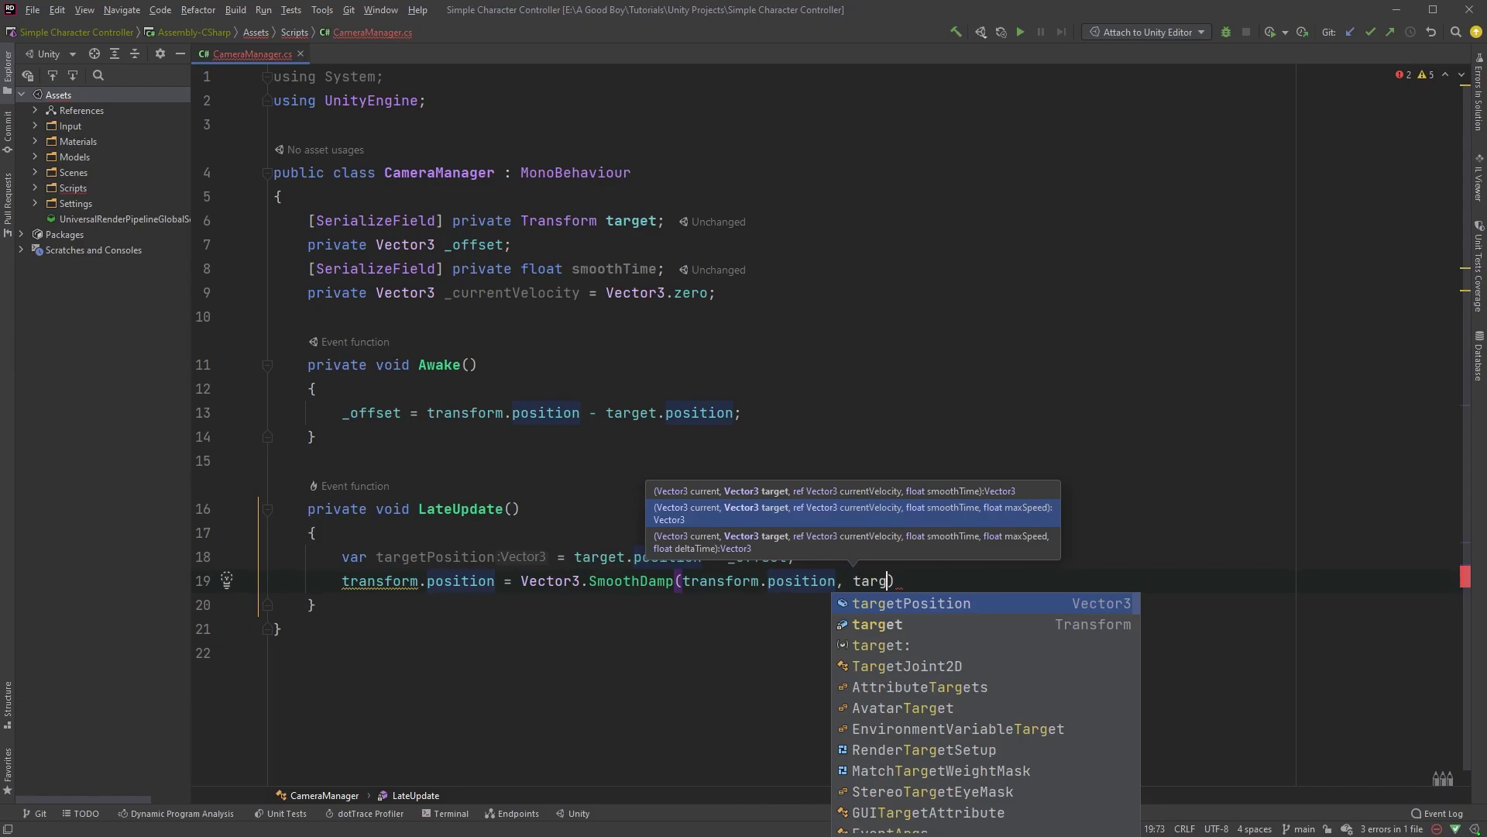
{"action": "key", "text": "Return"}
{"action": "type", "text": ", ref "}
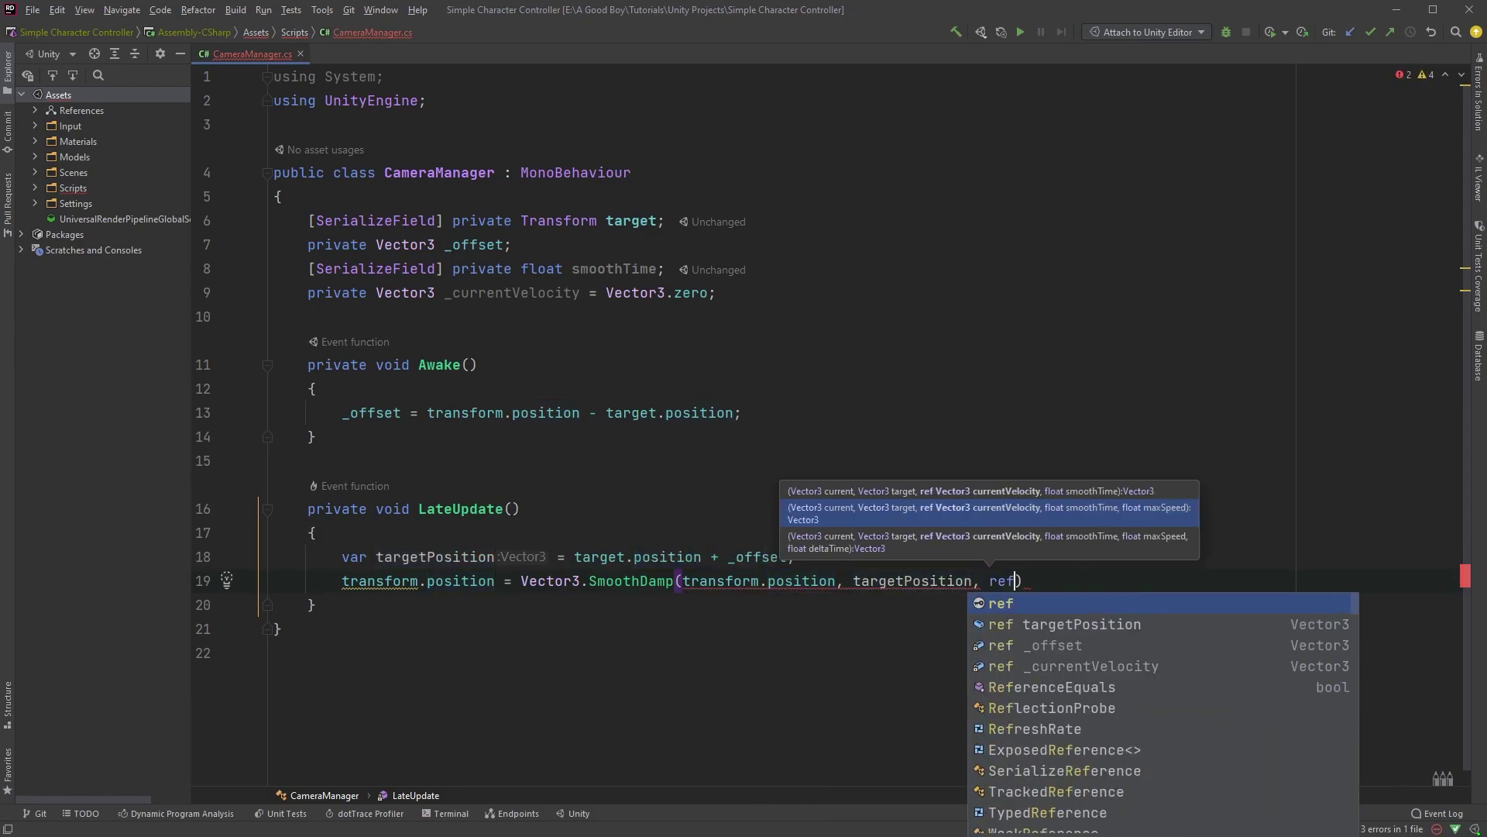
{"action": "type", "text": "_cu"}
{"action": "key", "text": "Return"}
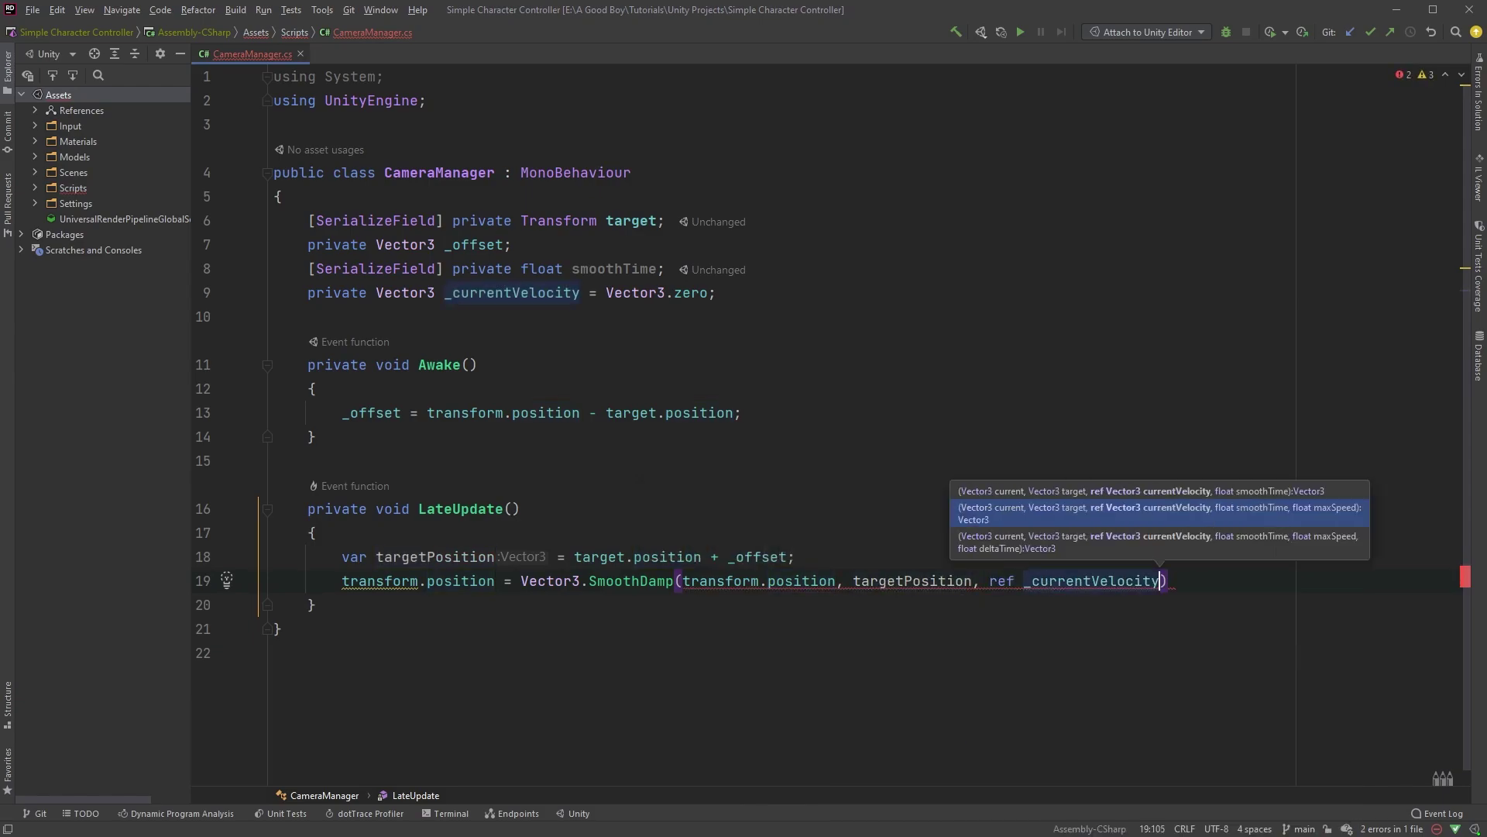
{"action": "type", "text": "smo"}
{"action": "key", "text": "Return"}
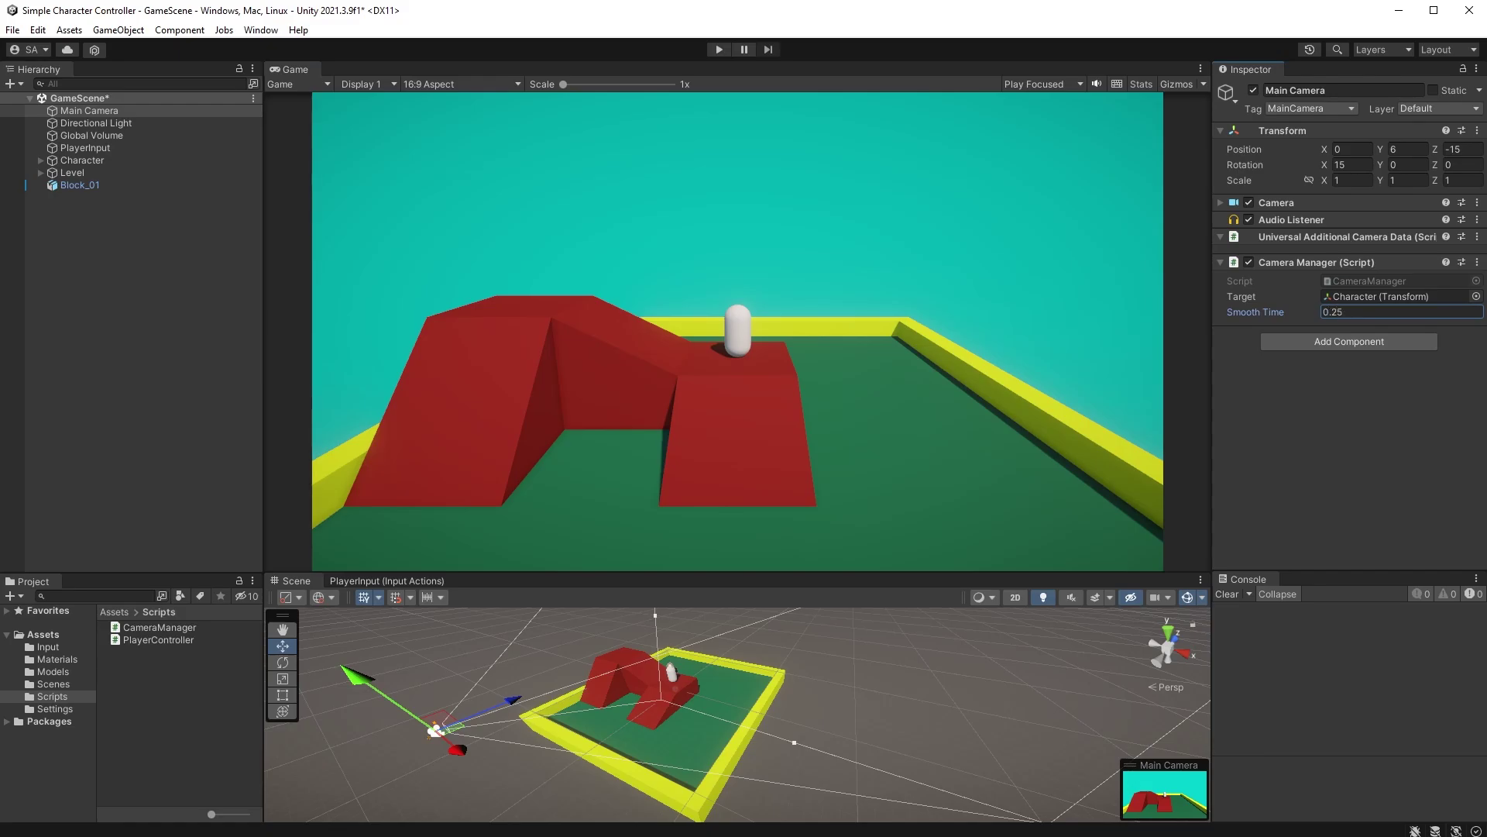
- Run the game and walk the character with W, D and A to check the smooth camera trail
{"action": "left_click", "coordinate": [719, 49]}
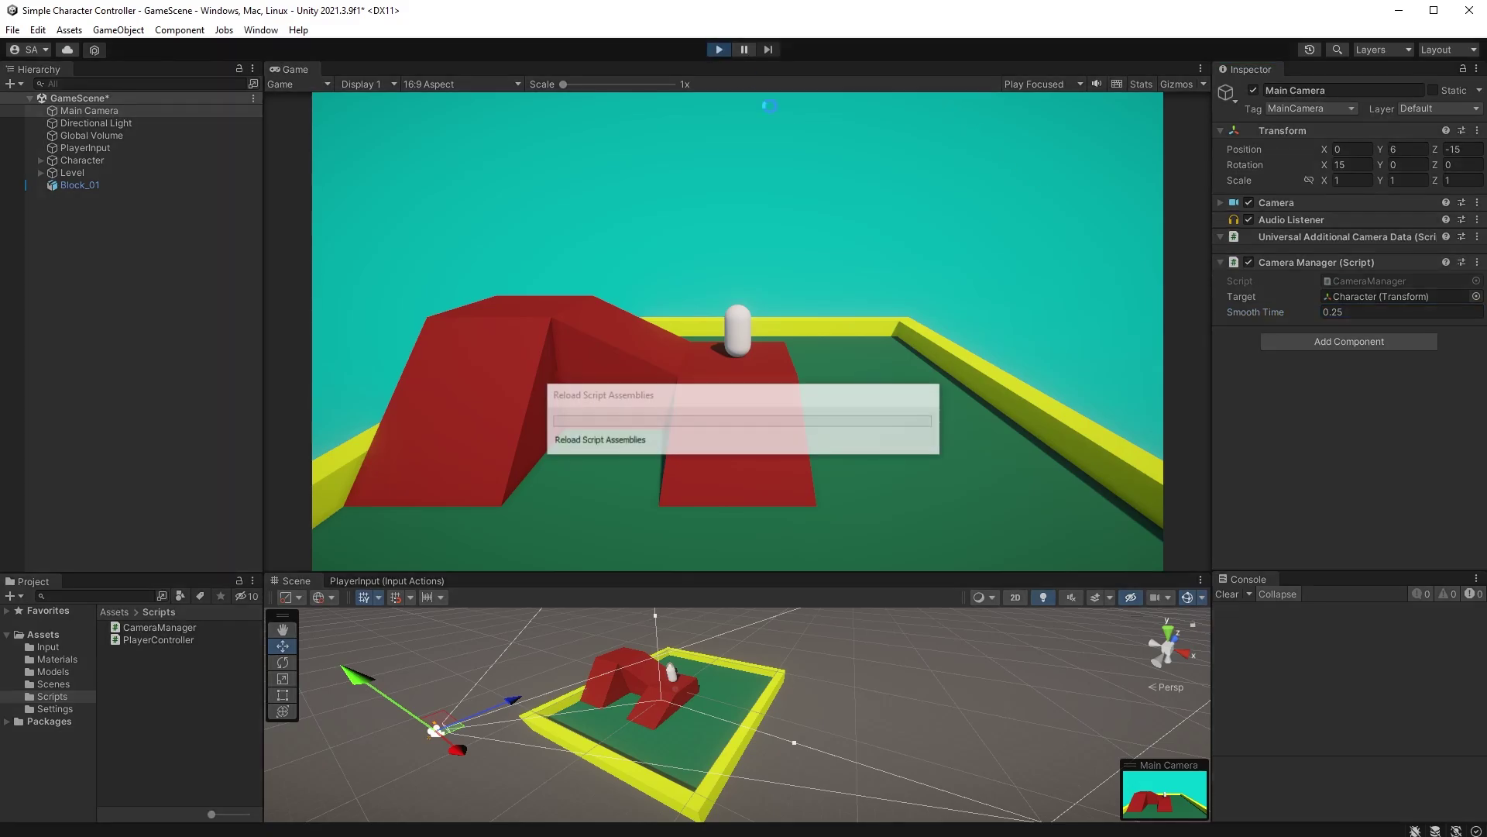
{"action": "key", "text": "w"}
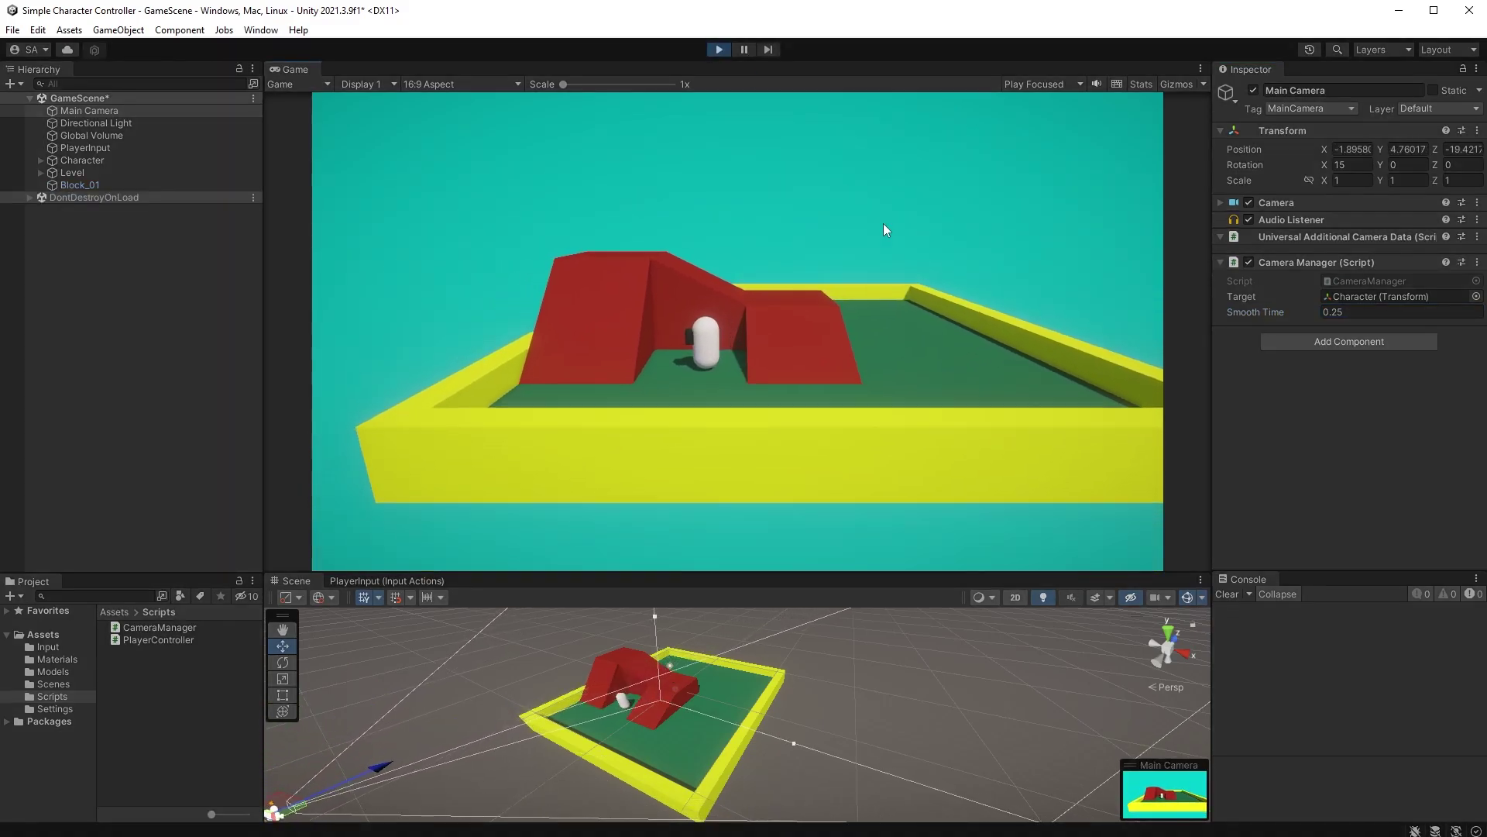
{"action": "key", "text": "d"}
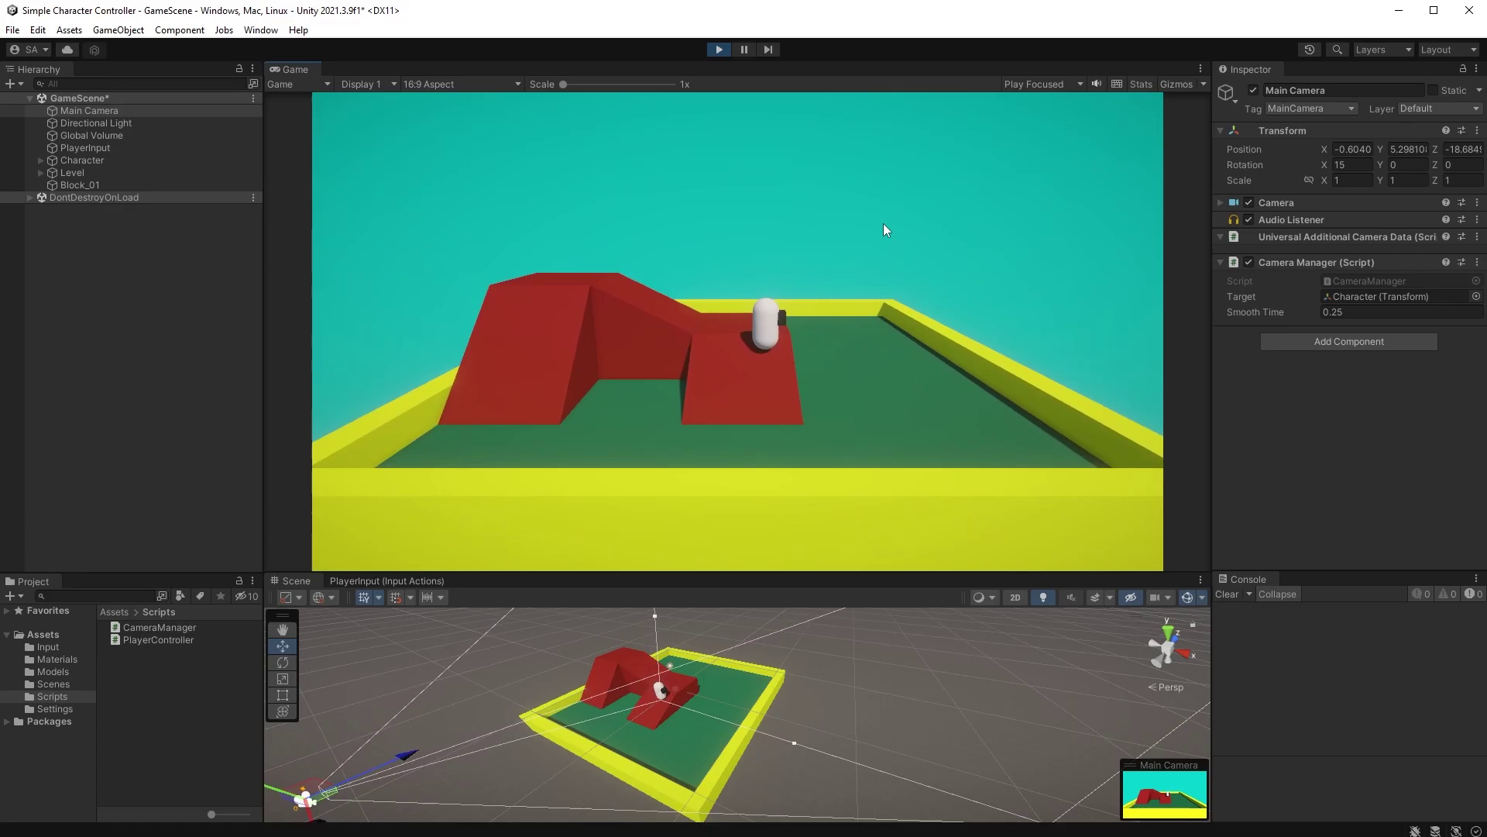
{"action": "key", "text": "a"}
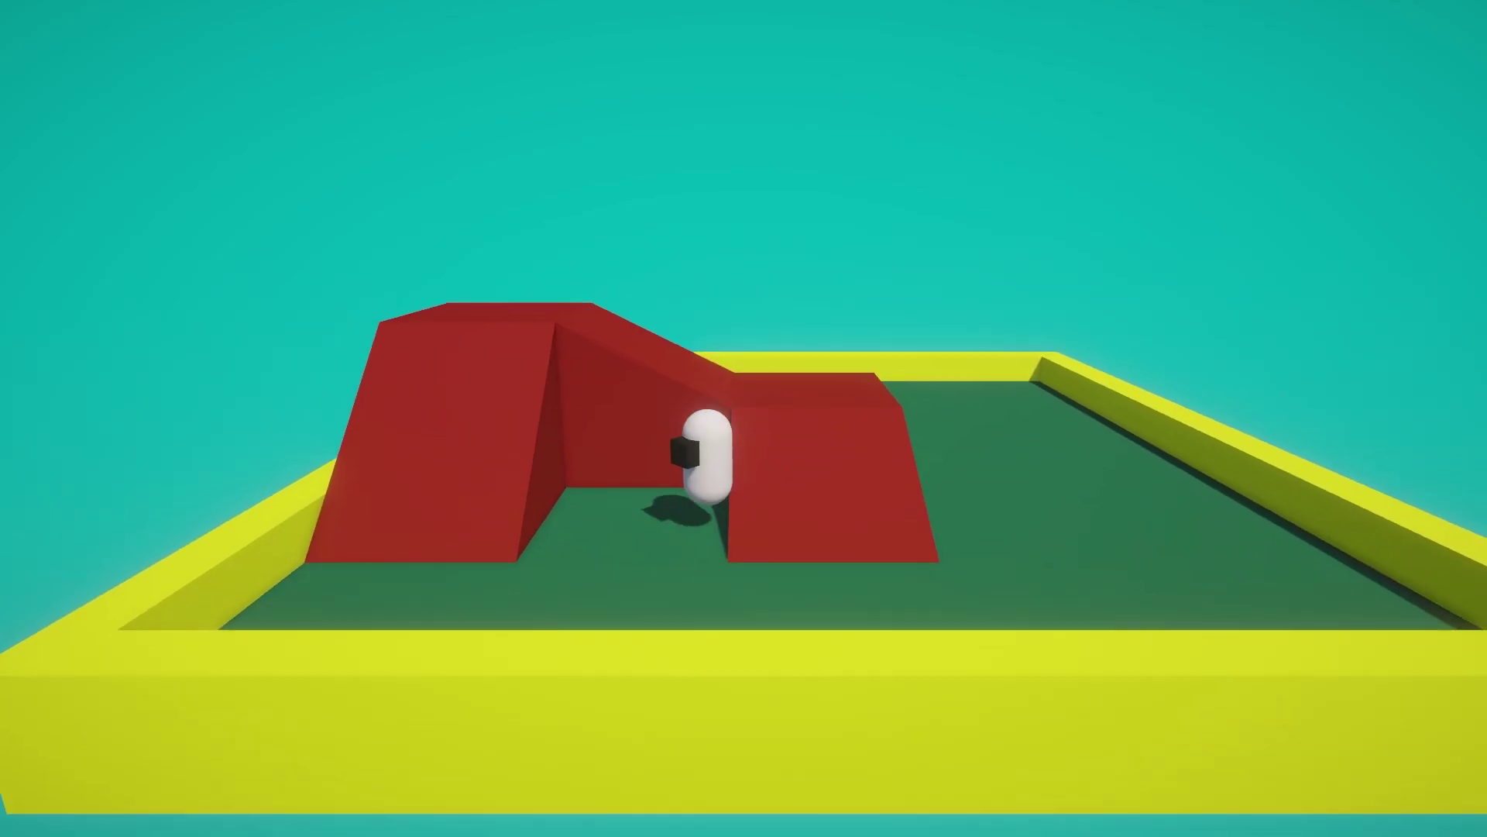
{"action": "key", "text": "space"}
{"action": "key", "text": "s"}
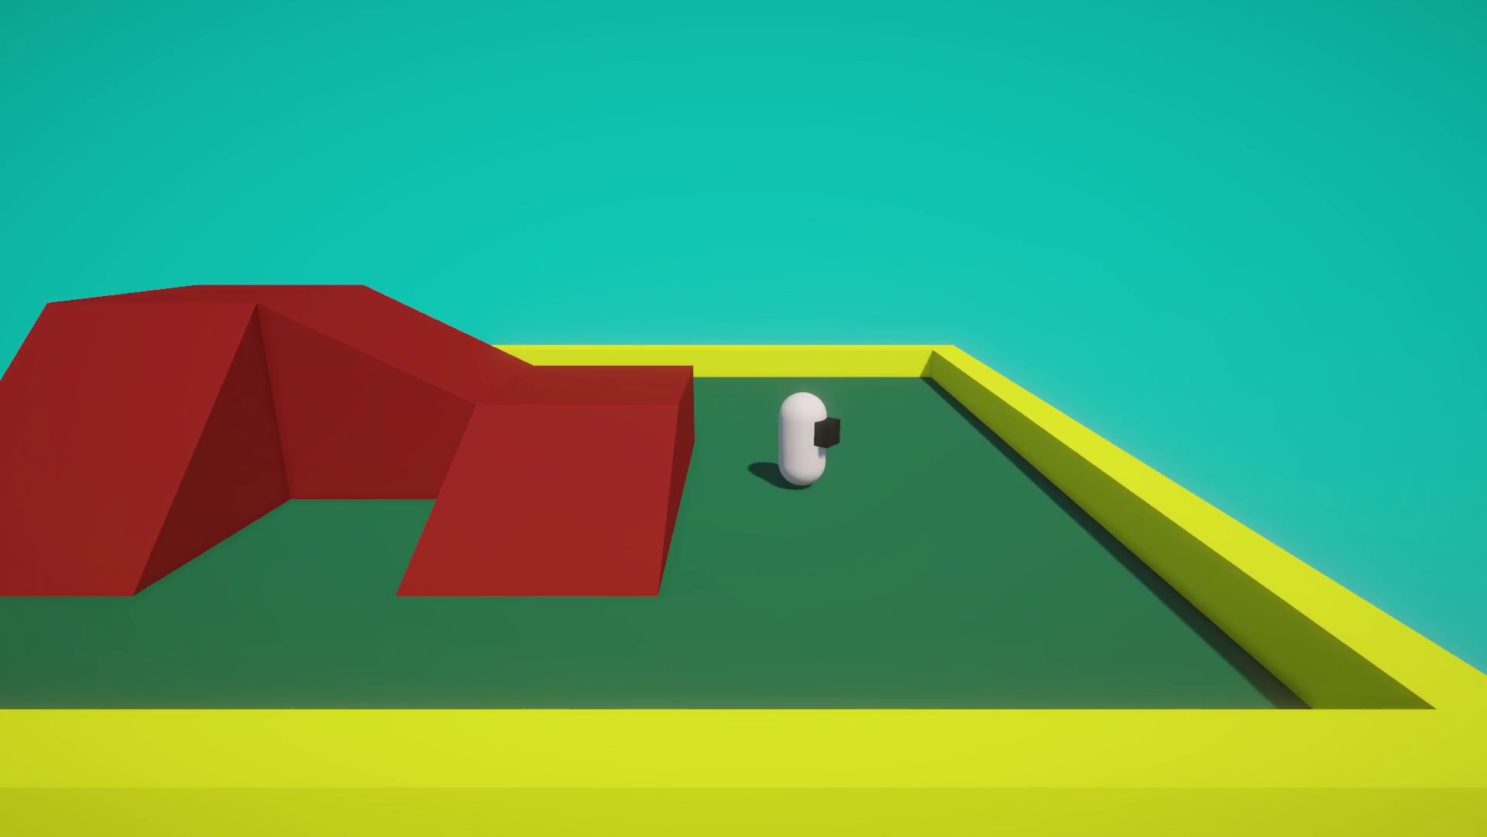
{"action": "key", "text": "a"}
{"action": "key", "text": "a"}
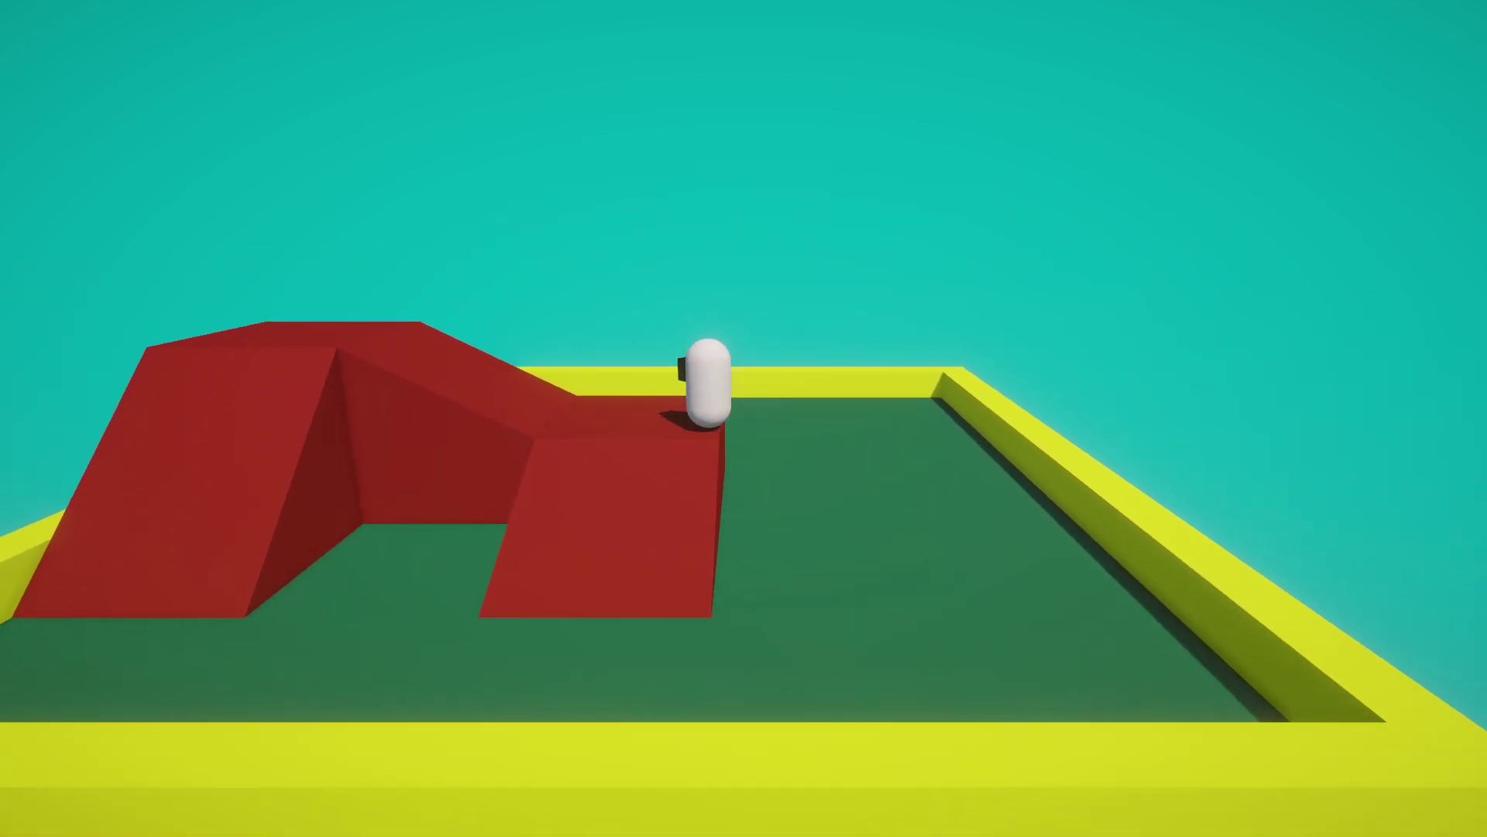
{"action": "key", "text": "s"}
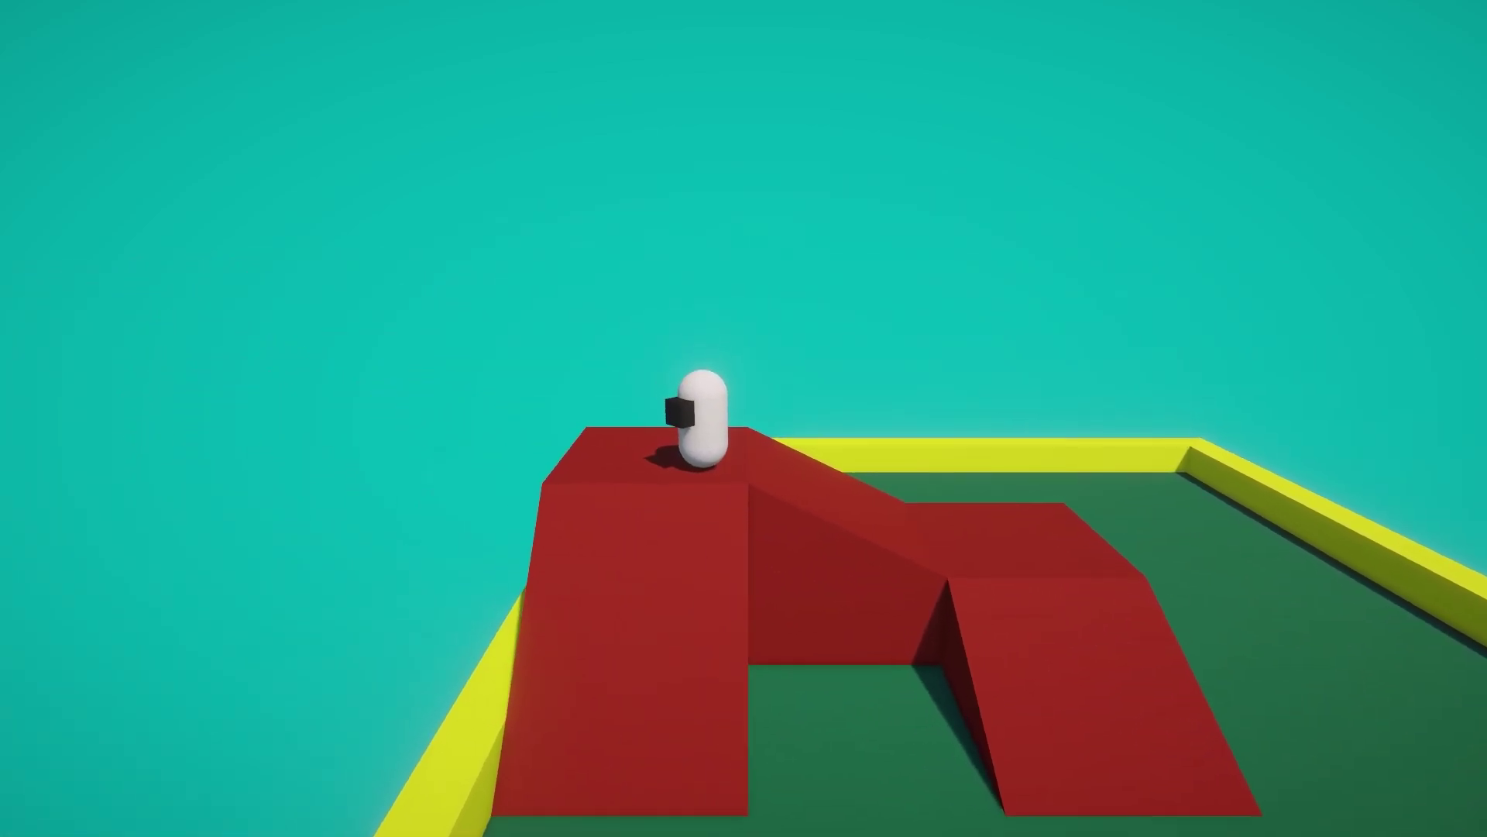